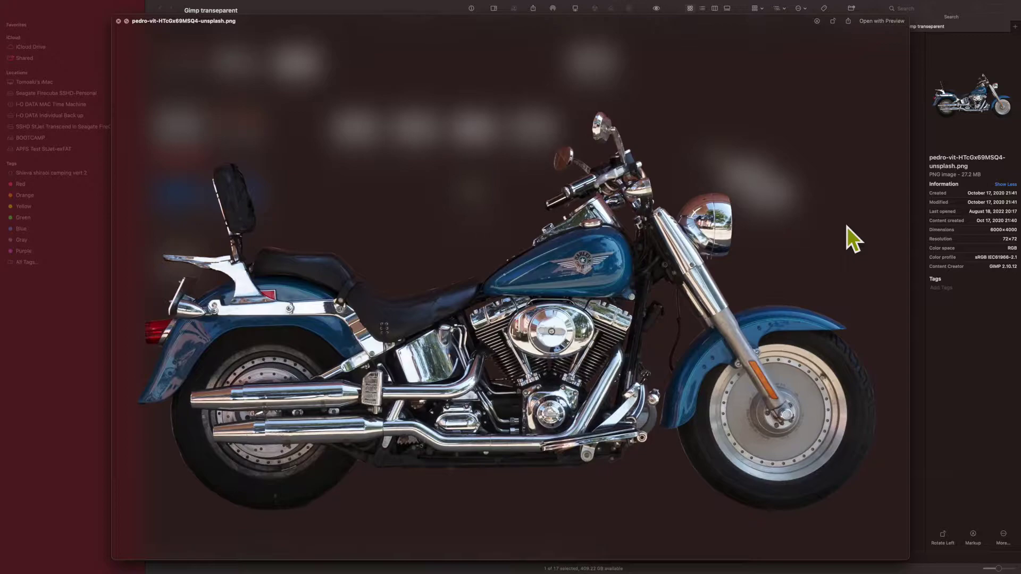
Step: Close the transparent motorcycle preview and preview the original motorcycle photo with the brick wall
{"action": "key", "text": "space"}
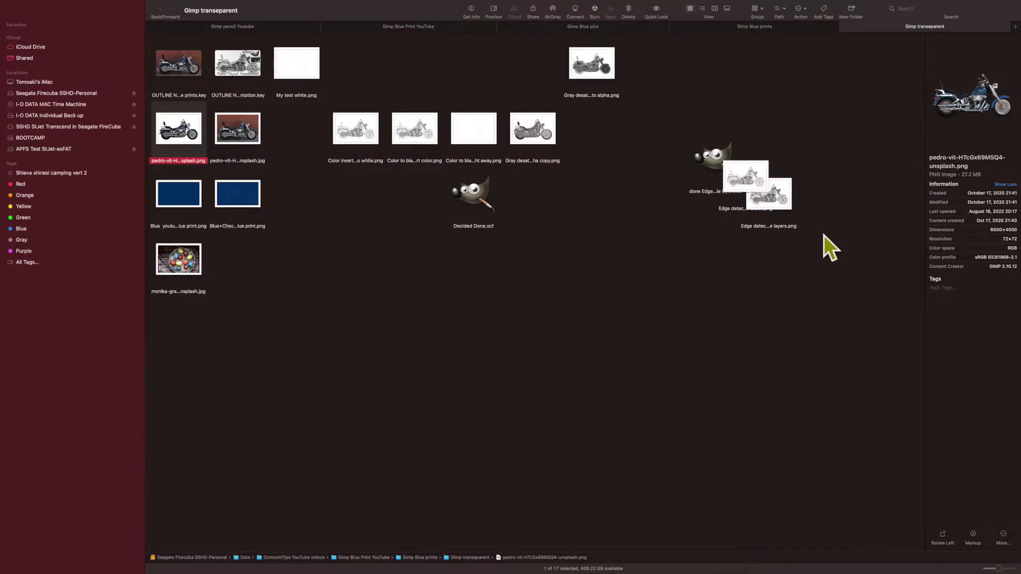
{"action": "left_click", "coordinate": [237, 119]}
{"action": "key", "text": "space"}
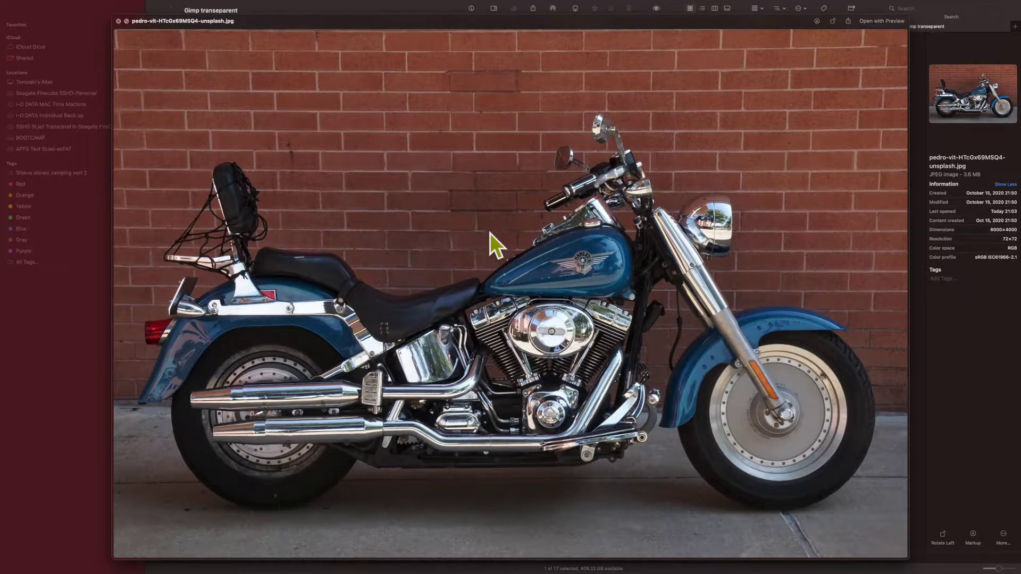
Step: Switch to the desktop and preview the photo of coloured eggs in a basket
{"action": "key", "text": "ctrl+Up"}
{"action": "left_click", "coordinate": [472, 29]}
{"action": "left_click", "coordinate": [40, 364]}
{"action": "key", "text": "space"}
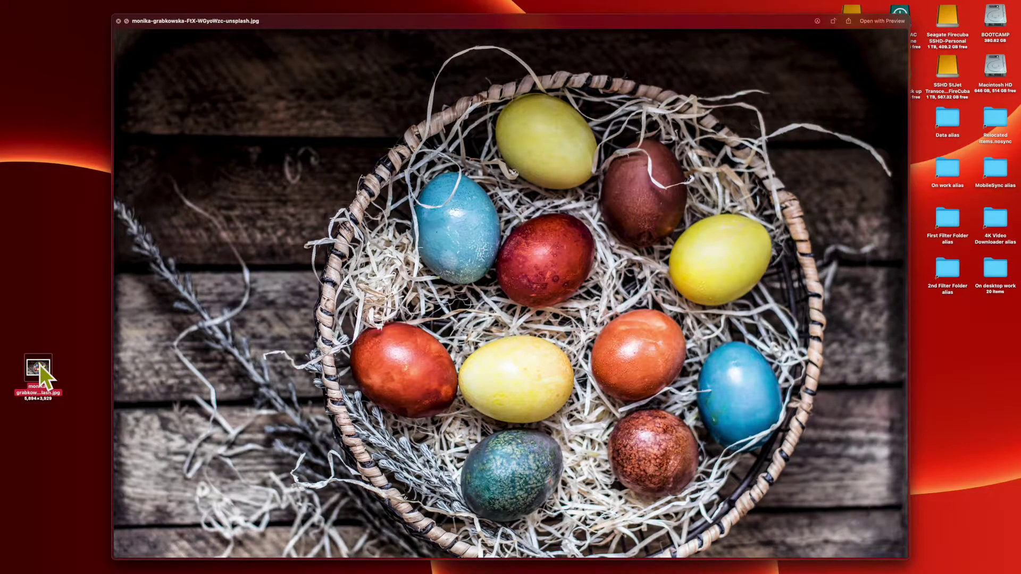
{"action": "key", "text": "space"}
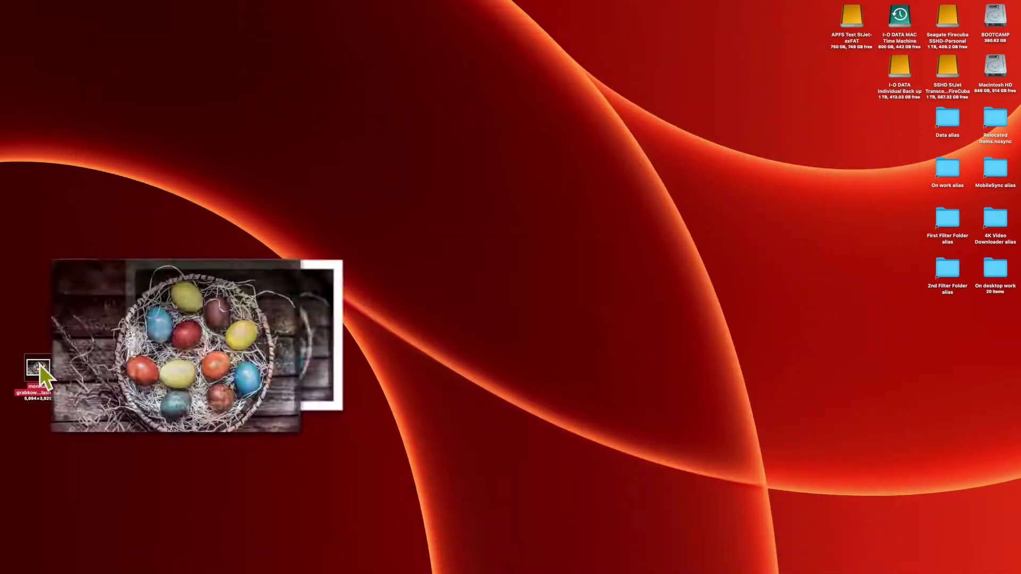
Step: Launch GIMP and open the egg basket photo from the desktop, rotating it according to its Exif orientation
{"action": "mouse_move", "coordinate": [571, 570]}
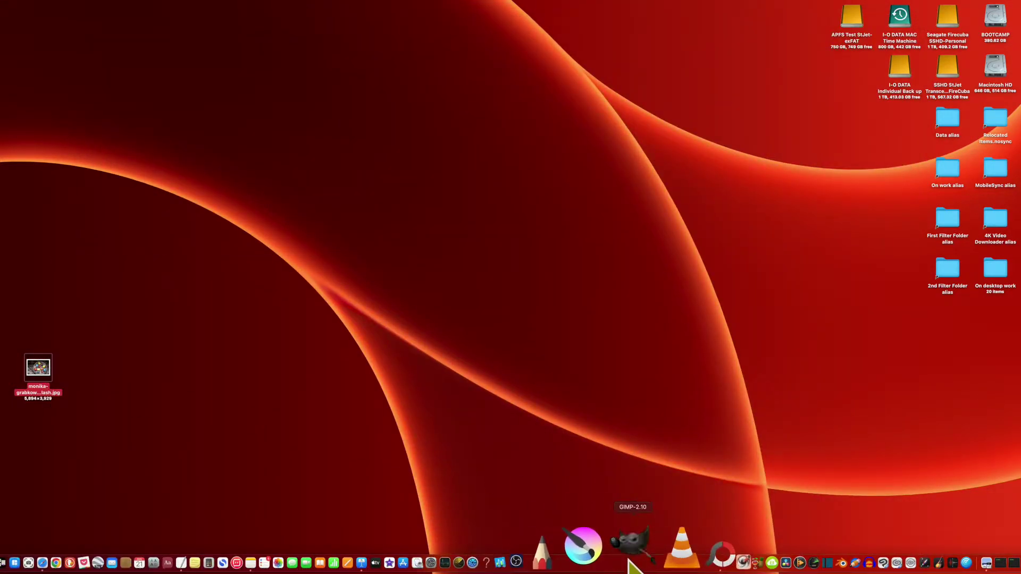
{"action": "left_click", "coordinate": [631, 565]}
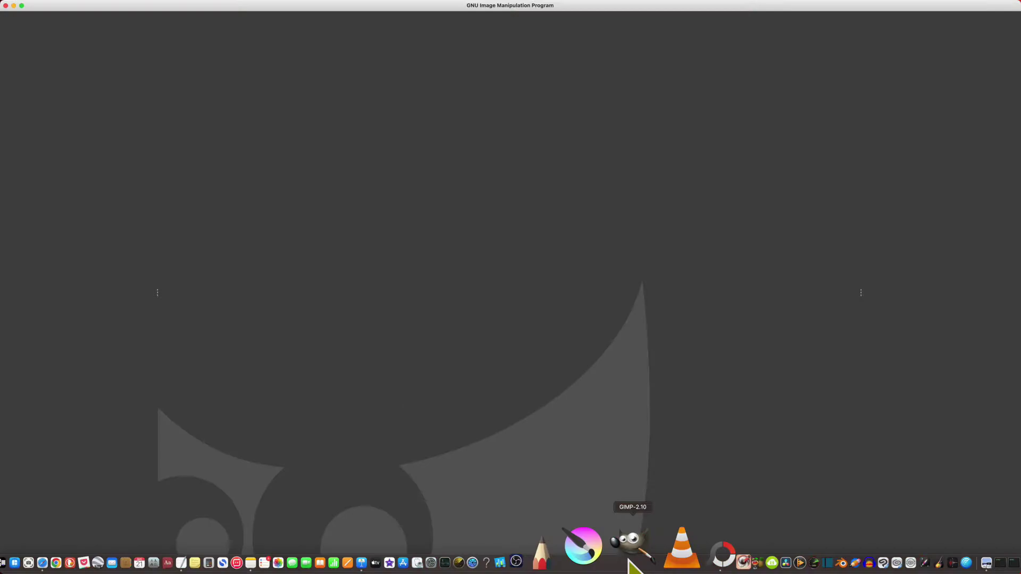
{"action": "left_click", "coordinate": [234, 383]}
{"action": "left_click_drag", "start_coordinate": [26, 369], "coordinate": [600, 331]}
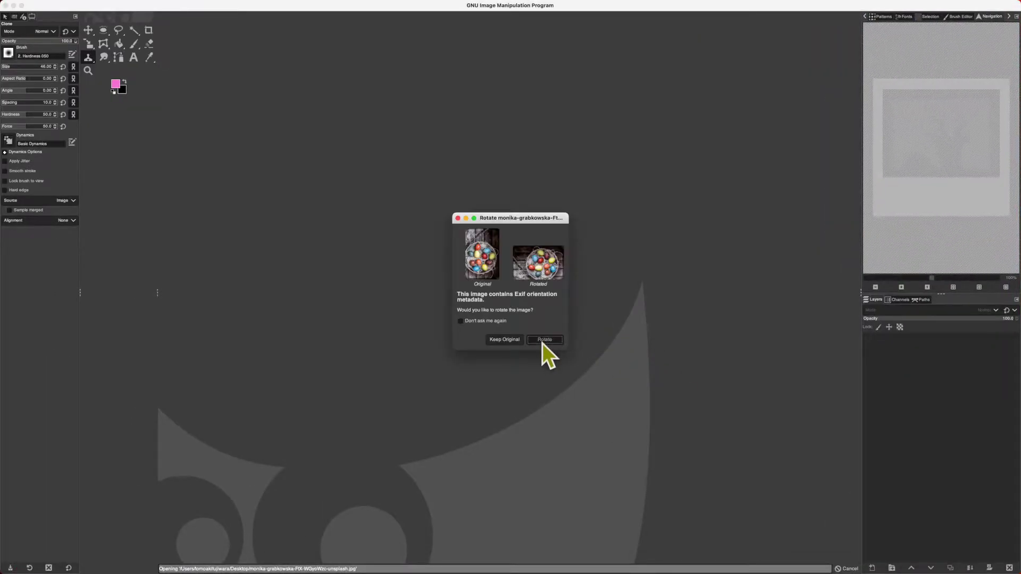
{"action": "left_click", "coordinate": [544, 340]}
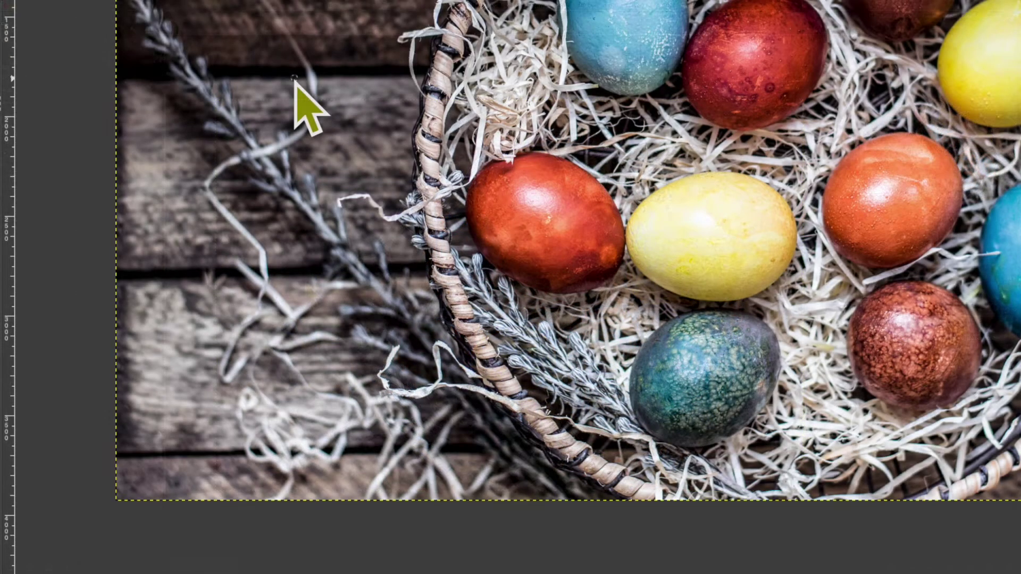
Step: Add an alpha channel to the egg basket layer
{"action": "right_click", "coordinate": [294, 78]}
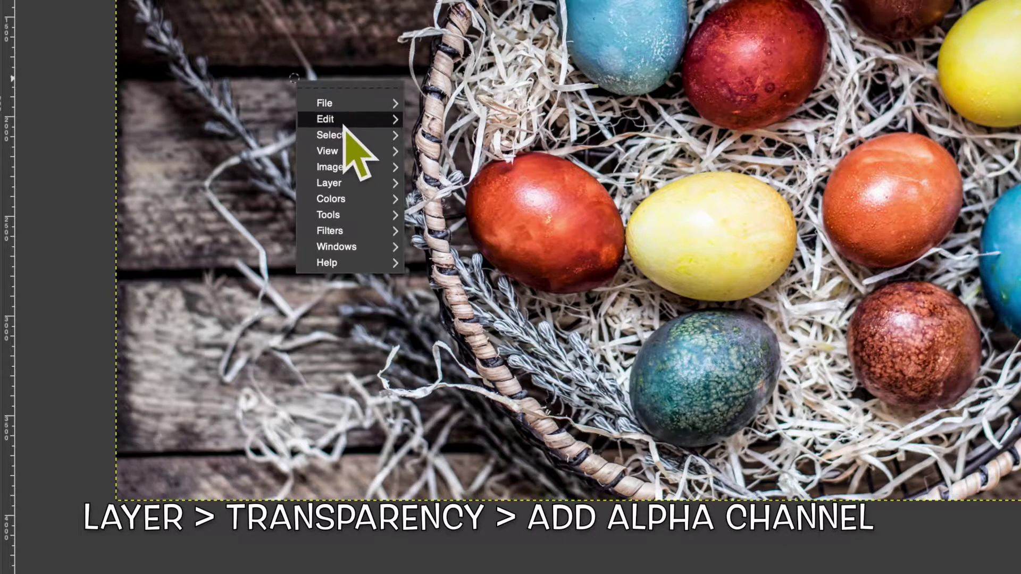
{"action": "mouse_move", "coordinate": [369, 183]}
{"action": "mouse_move", "coordinate": [532, 342]}
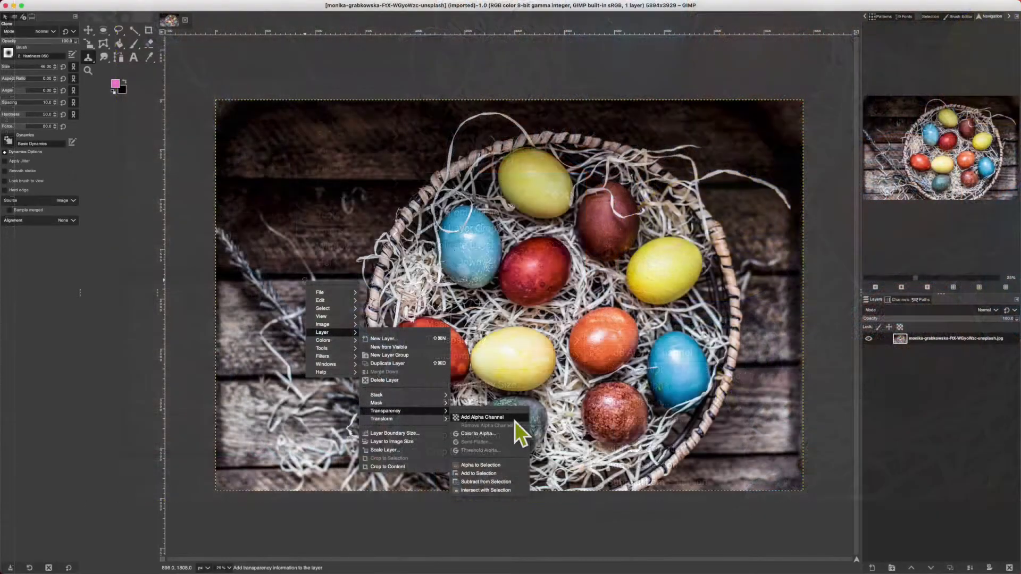
{"action": "left_click", "coordinate": [714, 359]}
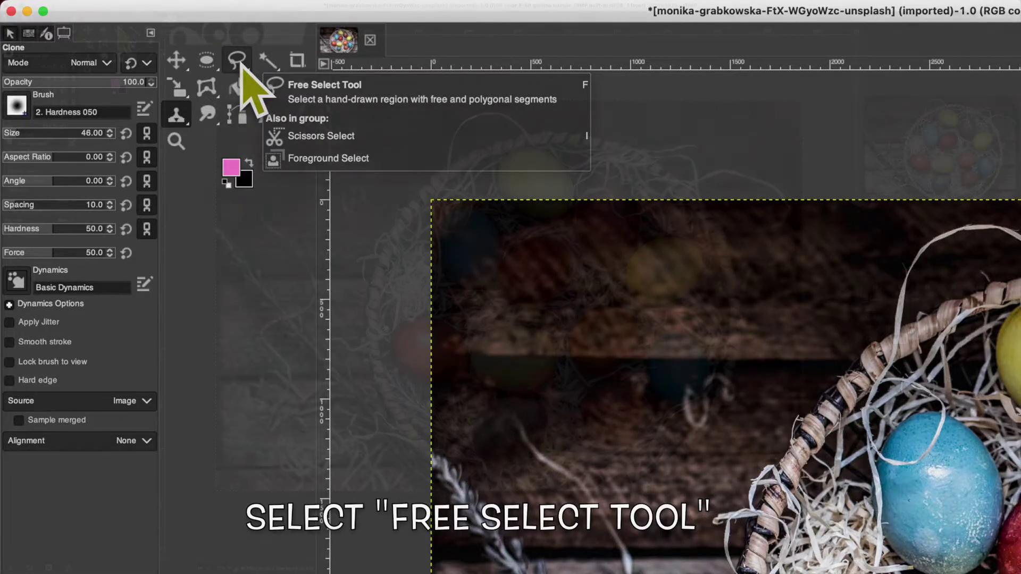
Step: Select the whole basket by tracing its rim with the Free Select Tool, passing below the image edge, and close the outline
{"action": "left_click", "coordinate": [237, 61]}
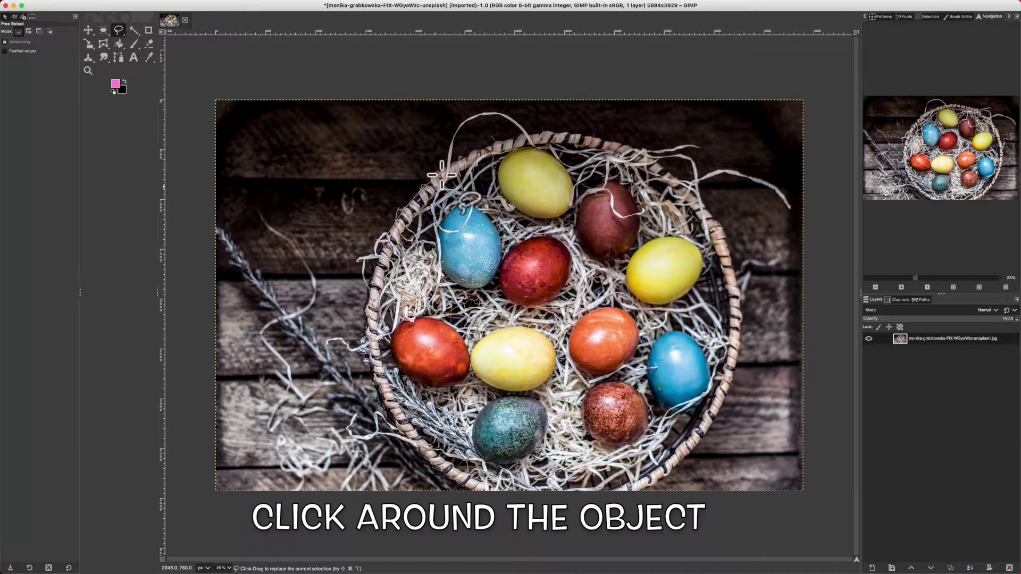
{"action": "left_click", "coordinate": [541, 131]}
{"action": "mouse_move", "coordinate": [564, 131]}
{"action": "left_mouse_down"}
{"action": "mouse_move", "coordinate": [649, 150]}
{"action": "mouse_move", "coordinate": [710, 206]}
{"action": "left_mouse_up"}
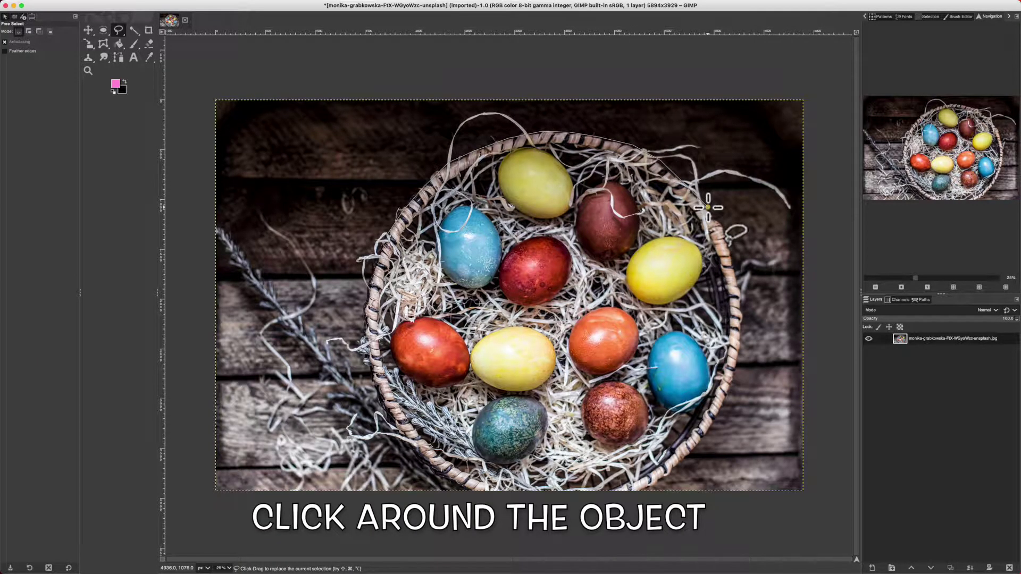
{"action": "left_click", "coordinate": [928, 279]}
{"action": "left_click_drag", "start_coordinate": [922, 207], "coordinate": [979, 168]}
{"action": "mouse_move", "coordinate": [646, 139]}
{"action": "left_mouse_down"}
{"action": "mouse_move", "coordinate": [674, 180]}
{"action": "mouse_move", "coordinate": [693, 269]}
{"action": "left_mouse_up"}
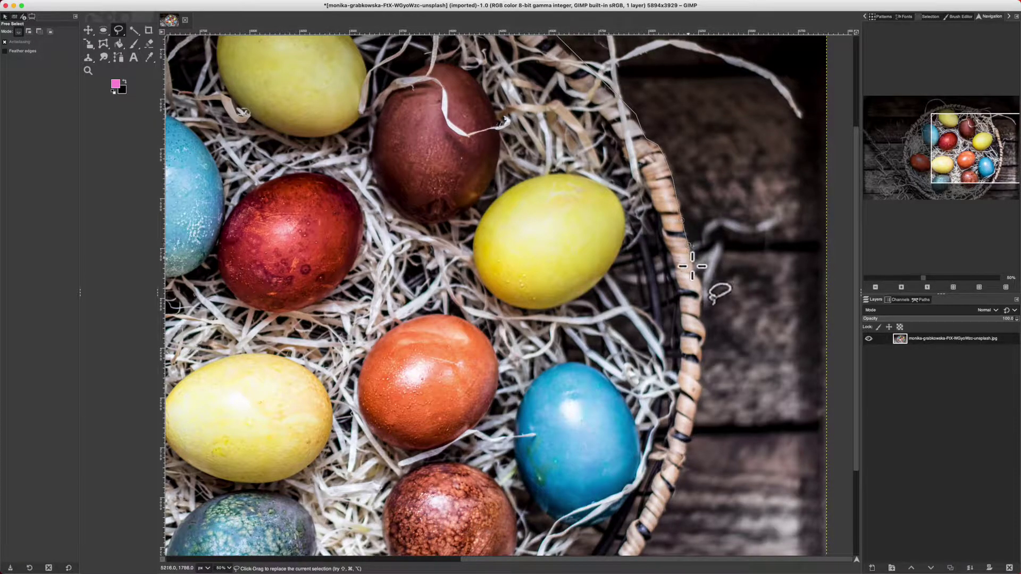
{"action": "left_click", "coordinate": [908, 279]}
{"action": "mouse_move", "coordinate": [713, 426]}
{"action": "left_mouse_down"}
{"action": "mouse_move", "coordinate": [646, 494]}
{"action": "mouse_move", "coordinate": [595, 506]}
{"action": "mouse_move", "coordinate": [474, 496]}
{"action": "mouse_move", "coordinate": [403, 437]}
{"action": "mouse_move", "coordinate": [375, 389]}
{"action": "mouse_move", "coordinate": [368, 339]}
{"action": "mouse_move", "coordinate": [381, 316]}
{"action": "mouse_move", "coordinate": [368, 297]}
{"action": "mouse_move", "coordinate": [387, 234]}
{"action": "left_mouse_up"}
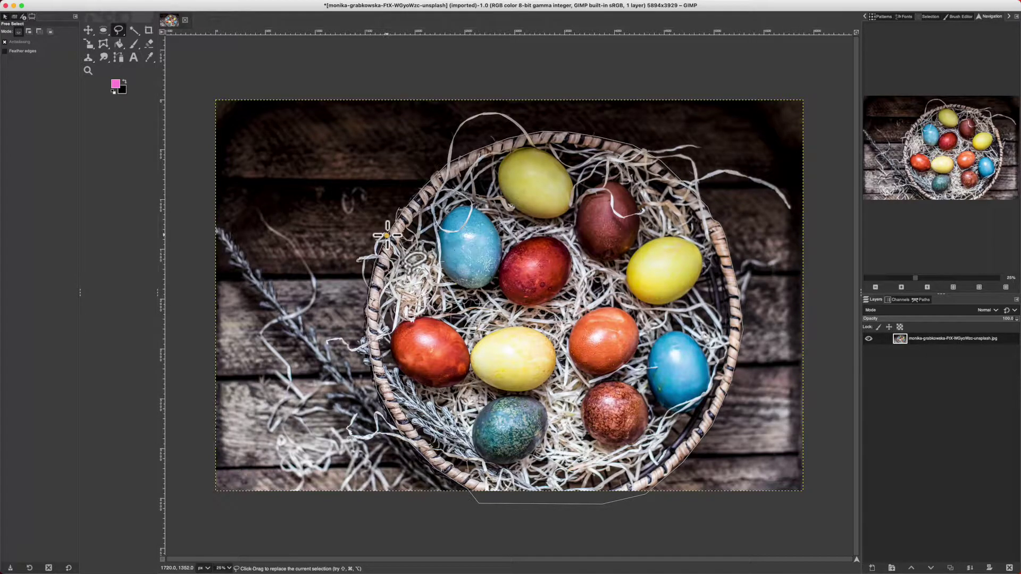
{"action": "key", "text": "Return"}
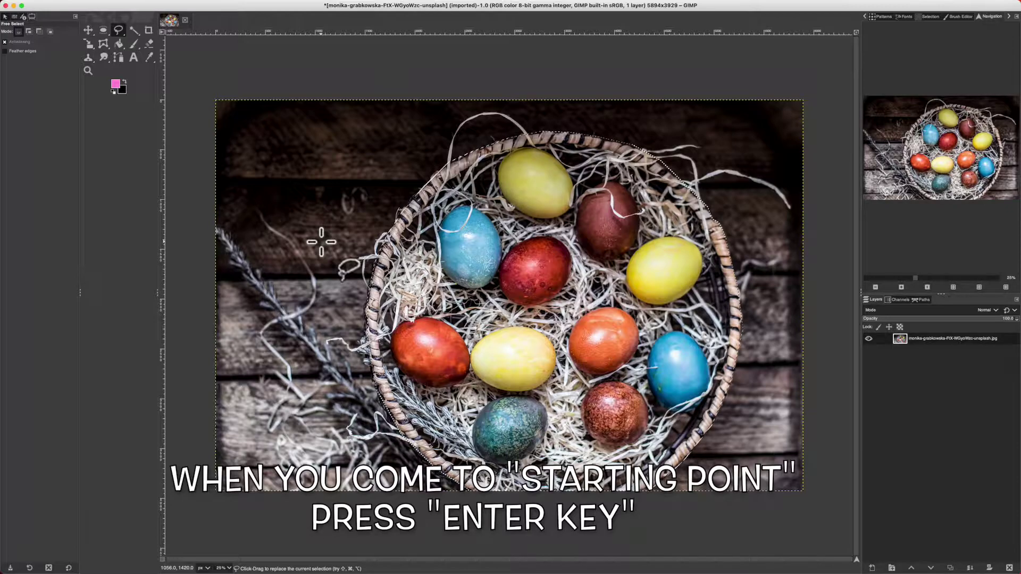
Step: Try clearing the pixels inside the basket selection and undo the clearing
{"action": "right_click", "coordinate": [321, 242]}
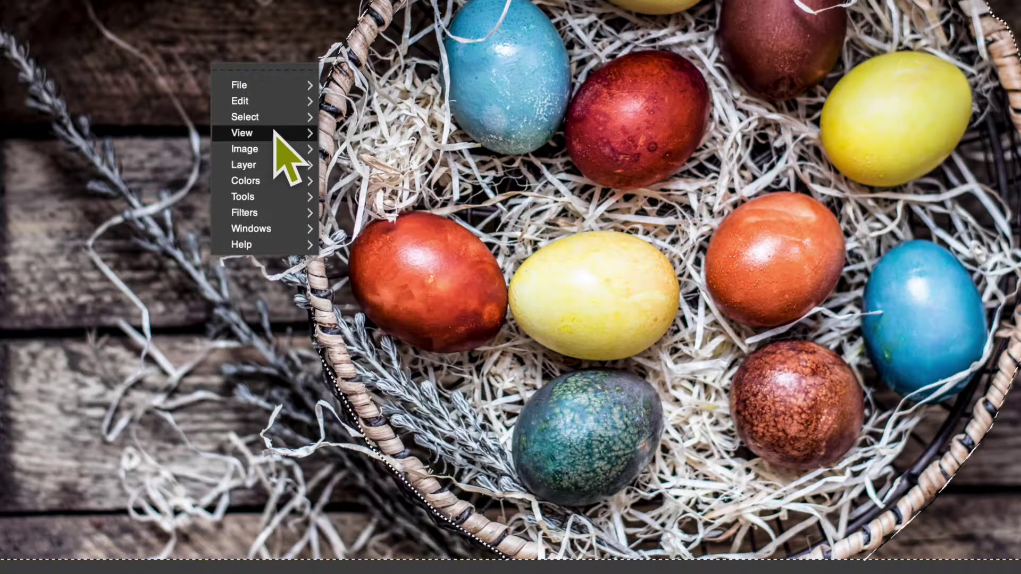
{"action": "mouse_move", "coordinate": [275, 102]}
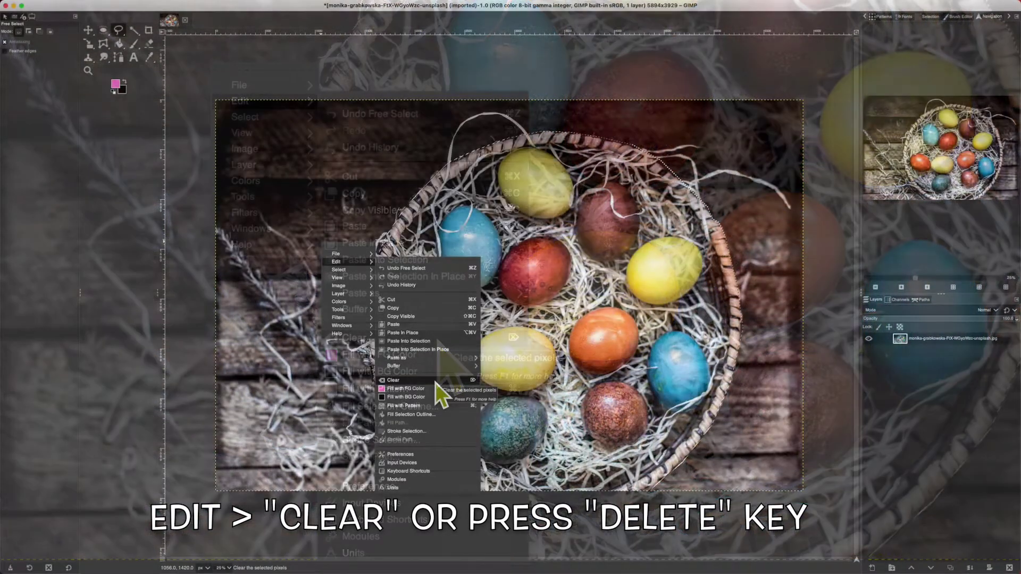
{"action": "left_click", "coordinate": [438, 342]}
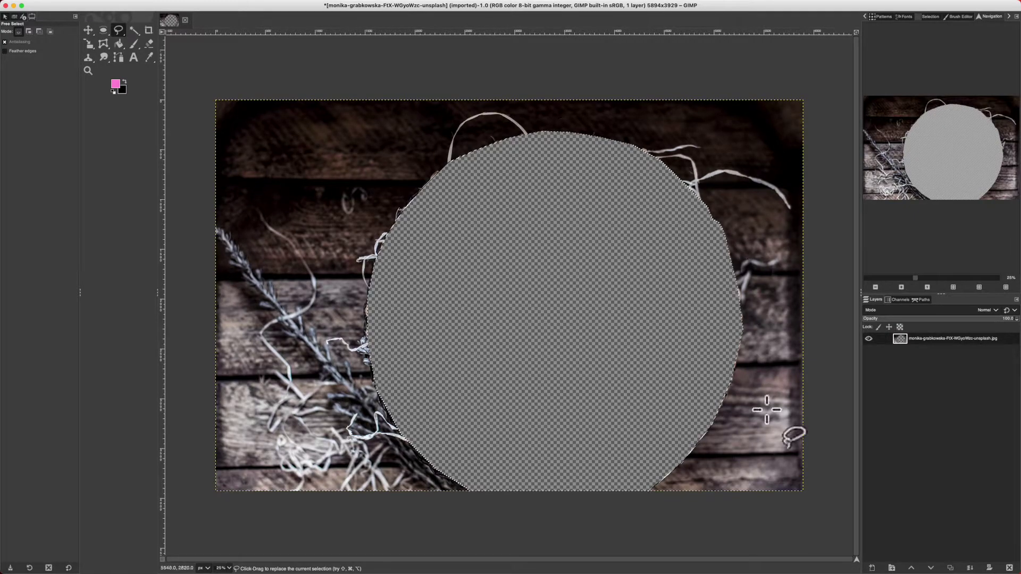
{"action": "key", "text": "ctrl+z"}
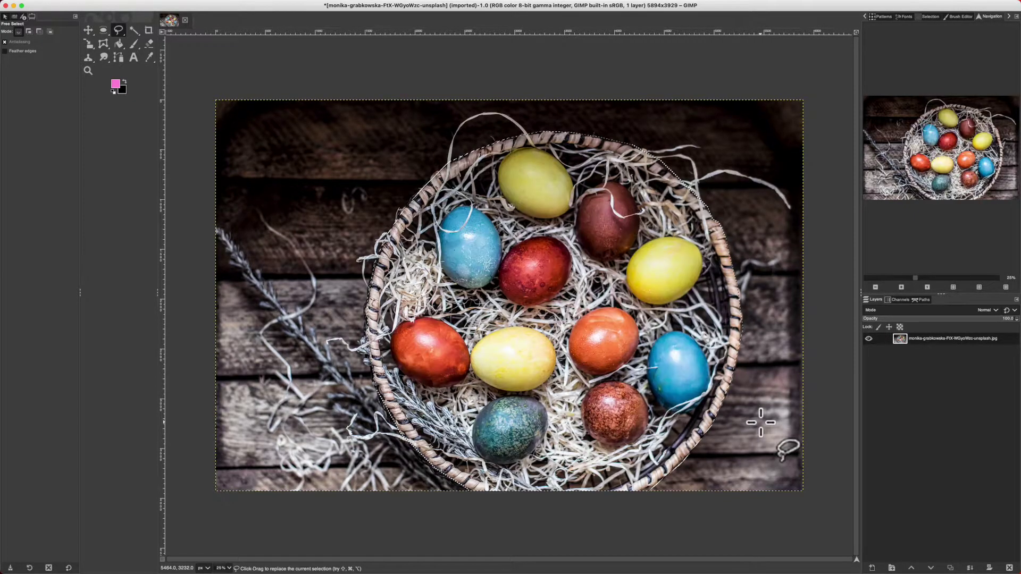
Step: Invert the basket selection and delete the wooden background around the basket
{"action": "right_click", "coordinate": [361, 270]}
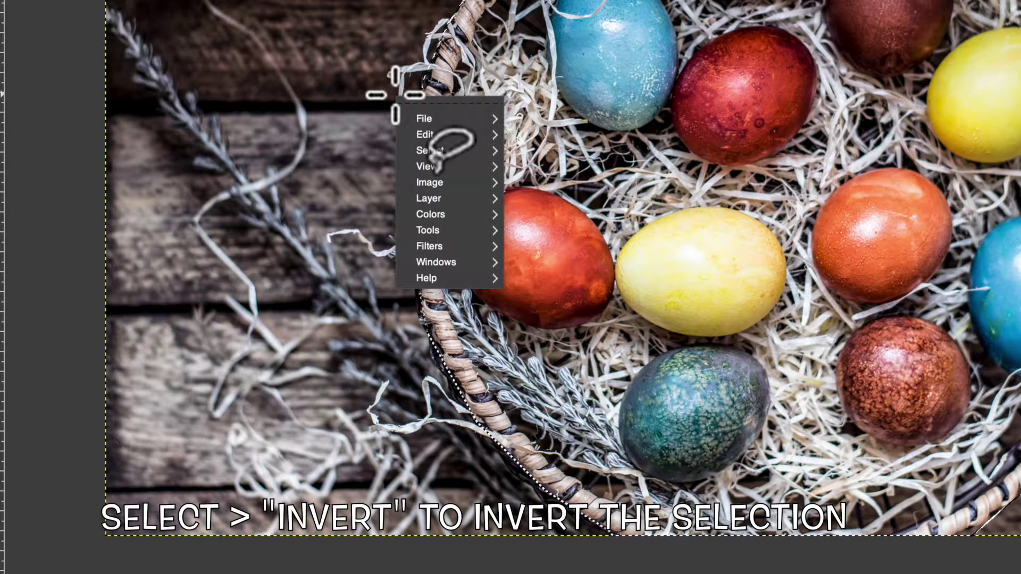
{"action": "mouse_move", "coordinate": [479, 152]}
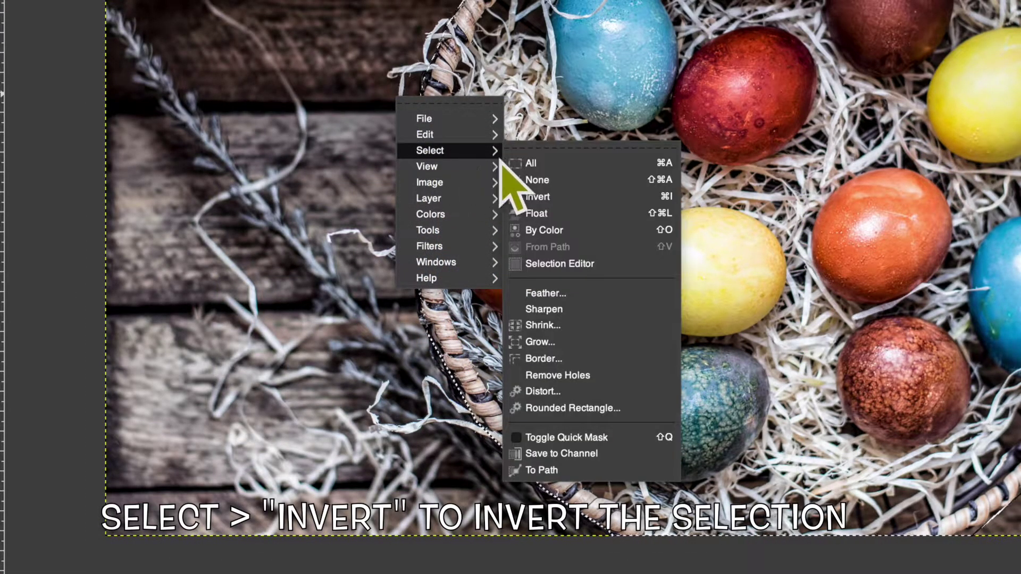
{"action": "left_click", "coordinate": [588, 201]}
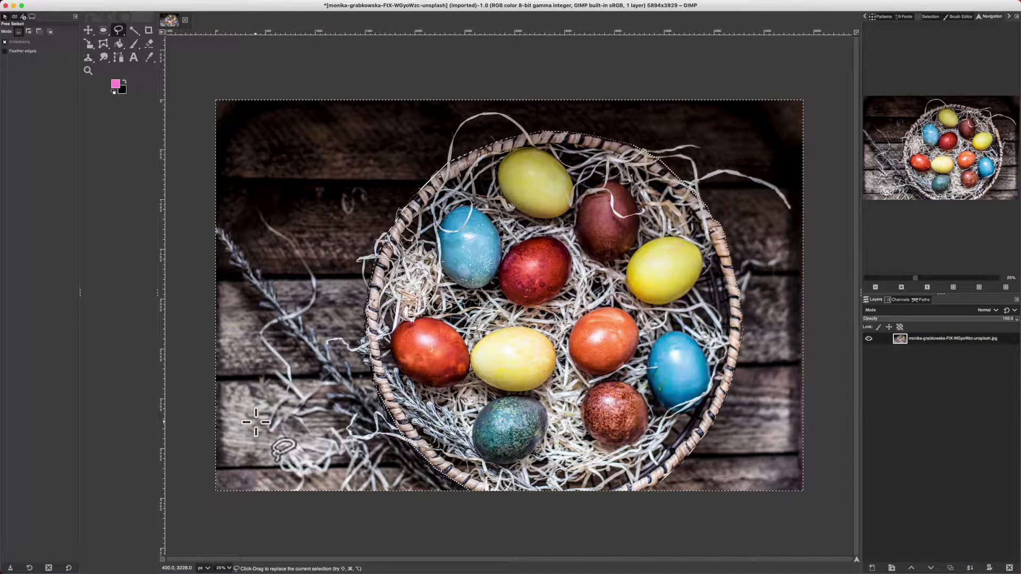
{"action": "key", "text": "Delete"}
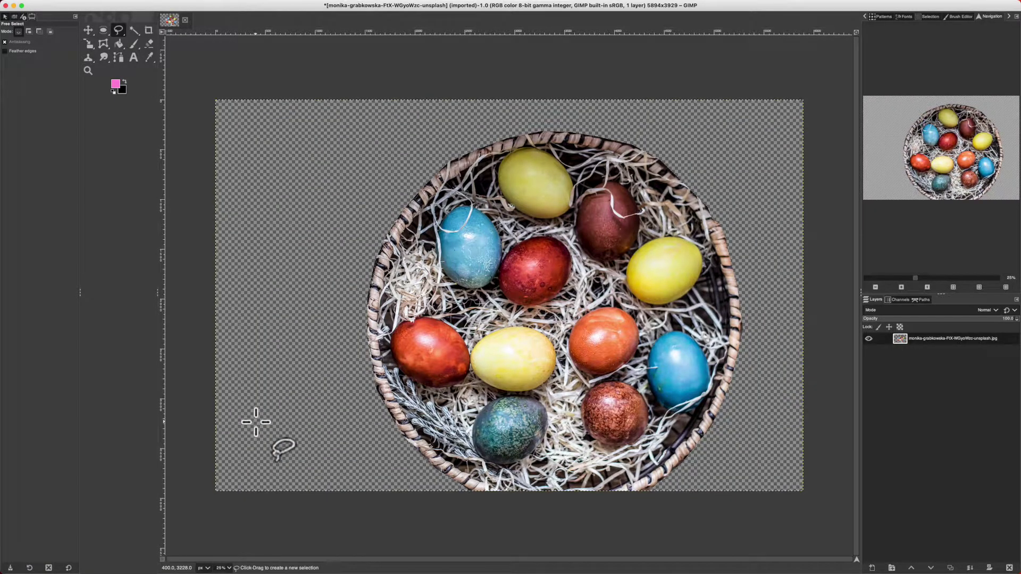
Step: Outline and delete the pale yellow, orange and bright yellow eggs one at a time with Free Select
{"action": "mouse_move", "coordinate": [479, 341]}
{"action": "left_mouse_down"}
{"action": "mouse_move", "coordinate": [524, 327]}
{"action": "mouse_move", "coordinate": [553, 341]}
{"action": "mouse_move", "coordinate": [553, 372]}
{"action": "mouse_move", "coordinate": [515, 392]}
{"action": "mouse_move", "coordinate": [473, 372]}
{"action": "mouse_move", "coordinate": [480, 341]}
{"action": "left_mouse_up"}
{"action": "key", "text": "Return"}
{"action": "key", "text": "Delete"}
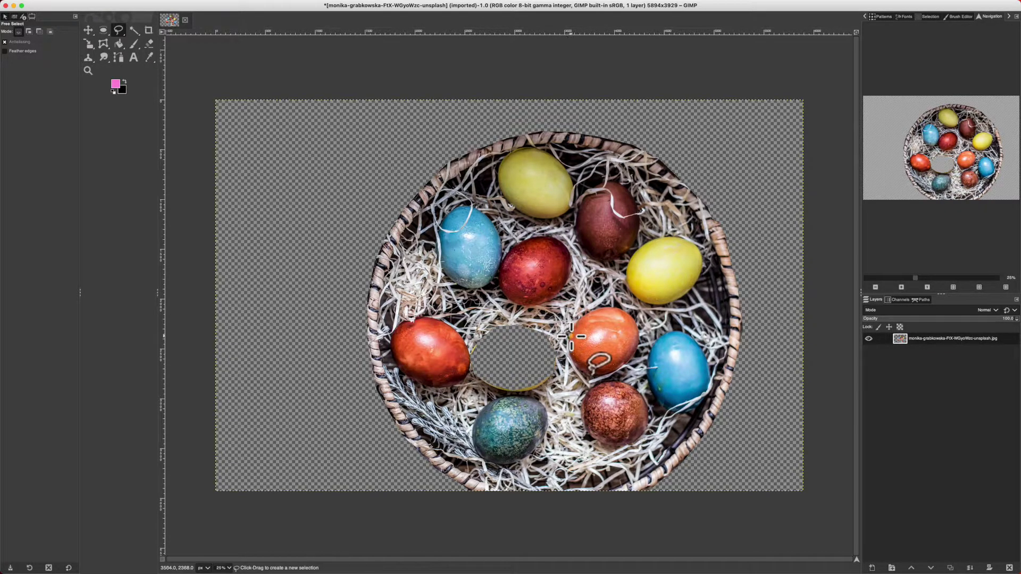
{"action": "mouse_move", "coordinate": [623, 312]}
{"action": "left_mouse_down"}
{"action": "mouse_move", "coordinate": [640, 329]}
{"action": "mouse_move", "coordinate": [624, 363]}
{"action": "mouse_move", "coordinate": [586, 375]}
{"action": "mouse_move", "coordinate": [567, 353]}
{"action": "left_mouse_up"}
{"action": "key", "text": "Return"}
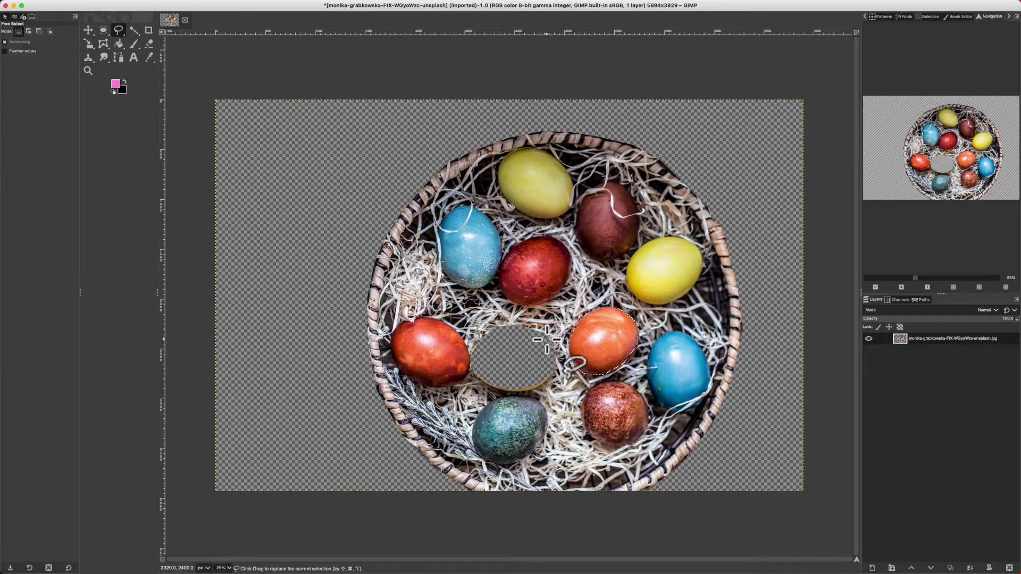
{"action": "key", "text": "Delete"}
{"action": "mouse_move", "coordinate": [666, 239]}
{"action": "left_mouse_down"}
{"action": "mouse_move", "coordinate": [699, 258]}
{"action": "mouse_move", "coordinate": [698, 290]}
{"action": "mouse_move", "coordinate": [665, 304]}
{"action": "mouse_move", "coordinate": [629, 260]}
{"action": "left_mouse_up"}
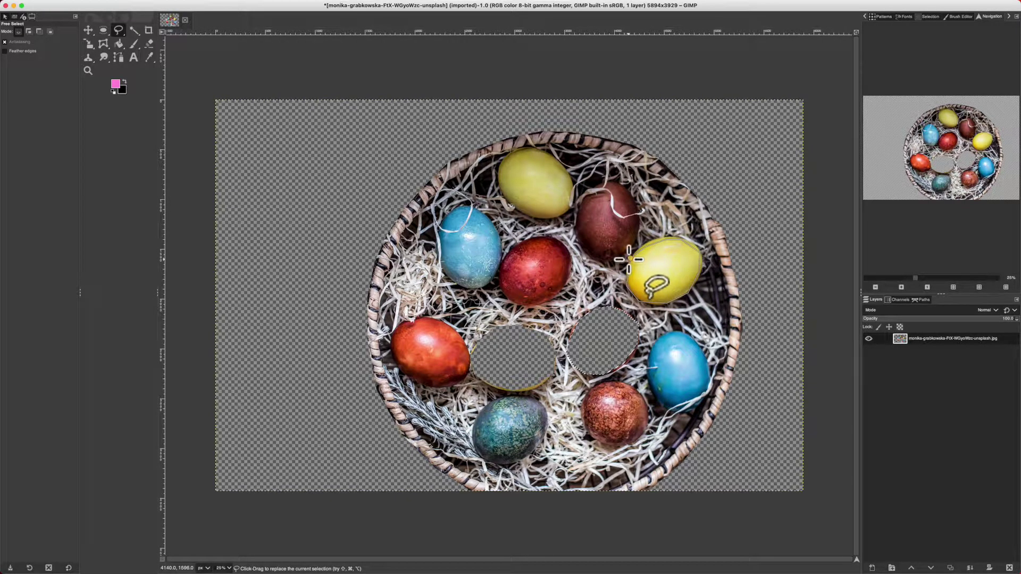
{"action": "key", "text": "Return"}
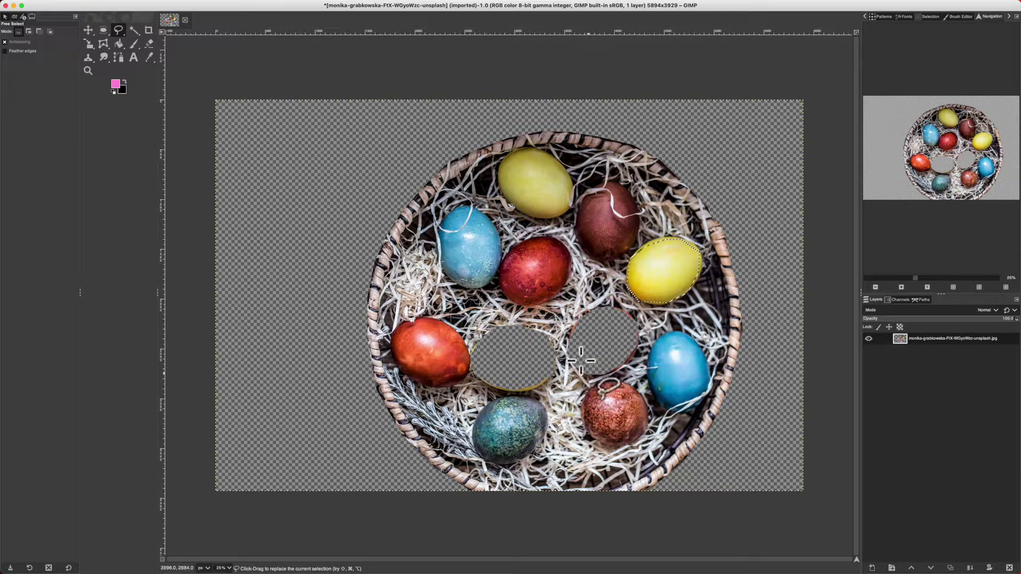
{"action": "key", "text": "Delete"}
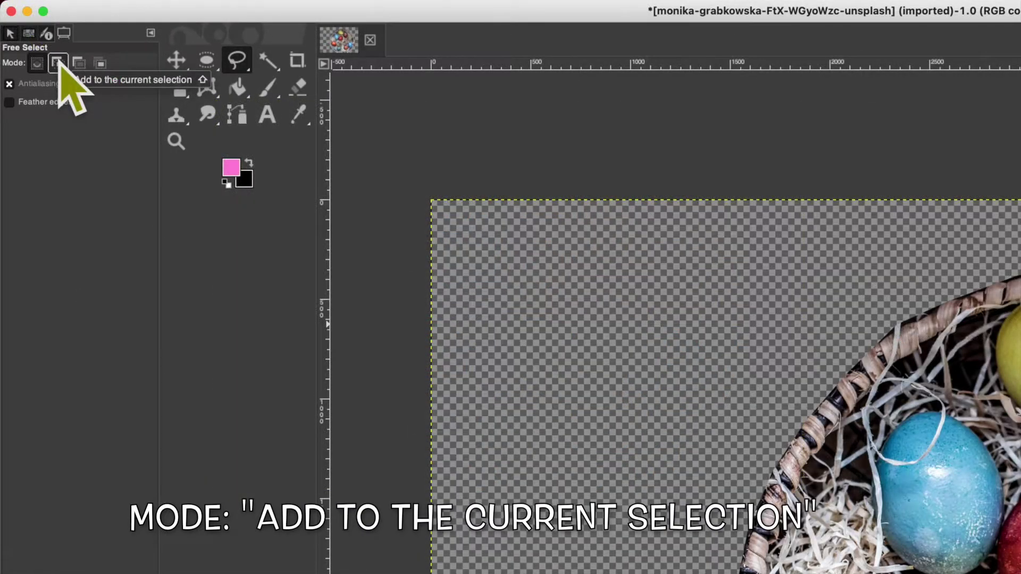
Step: Set Free Select to add to the current selection, outline the dark red, brown and dark green eggs, and delete them together
{"action": "left_click", "coordinate": [58, 63]}
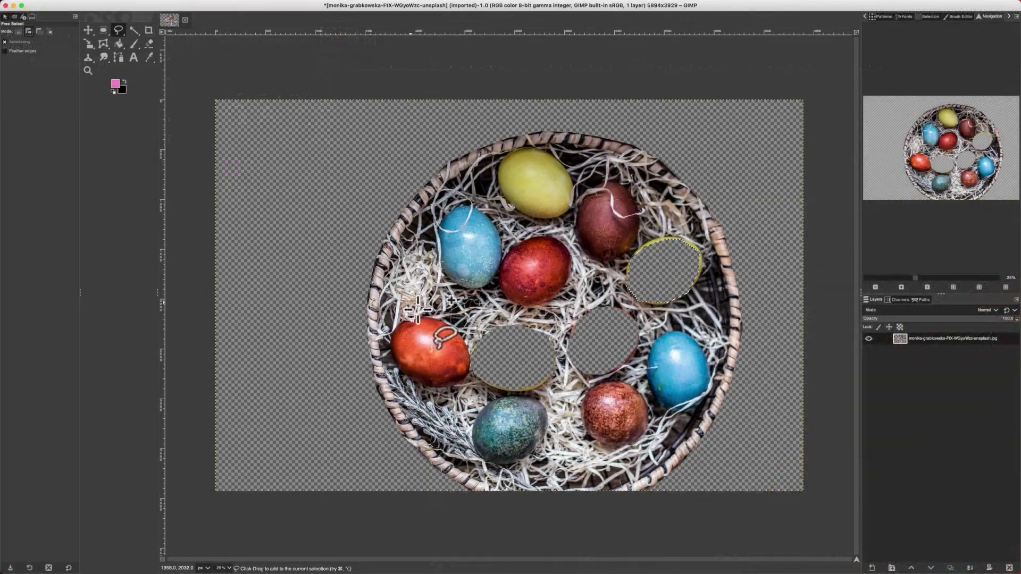
{"action": "mouse_move", "coordinate": [571, 234]}
{"action": "left_mouse_down"}
{"action": "mouse_move", "coordinate": [573, 210]}
{"action": "mouse_move", "coordinate": [603, 183]}
{"action": "mouse_move", "coordinate": [636, 207]}
{"action": "left_mouse_up"}
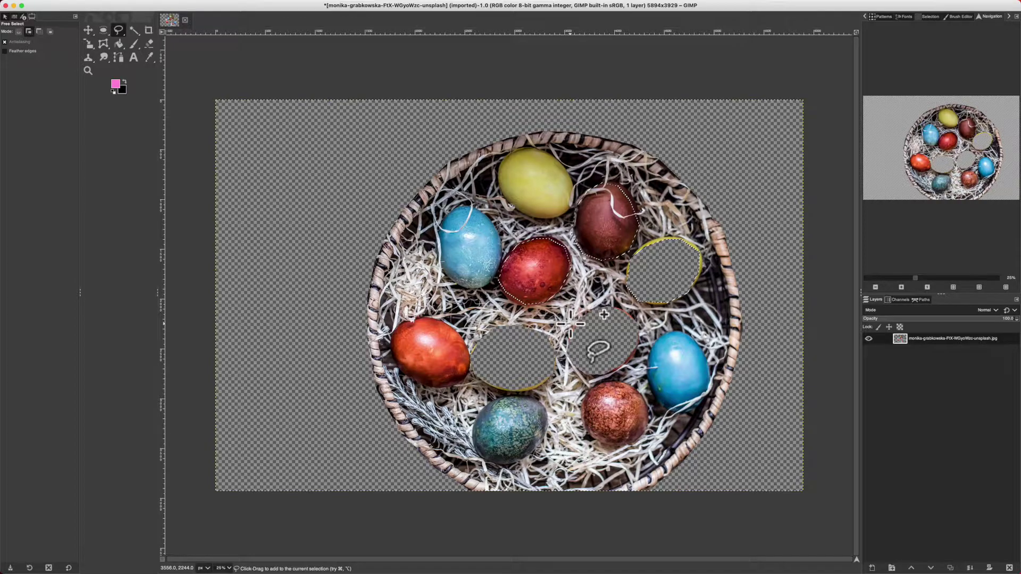
{"action": "left_click", "coordinate": [487, 459]}
{"action": "left_click", "coordinate": [472, 441]}
{"action": "left_click", "coordinate": [480, 411]}
{"action": "left_click", "coordinate": [502, 400]}
{"action": "left_click", "coordinate": [528, 399]}
{"action": "left_click", "coordinate": [541, 408]}
{"action": "double_click", "coordinate": [548, 430]}
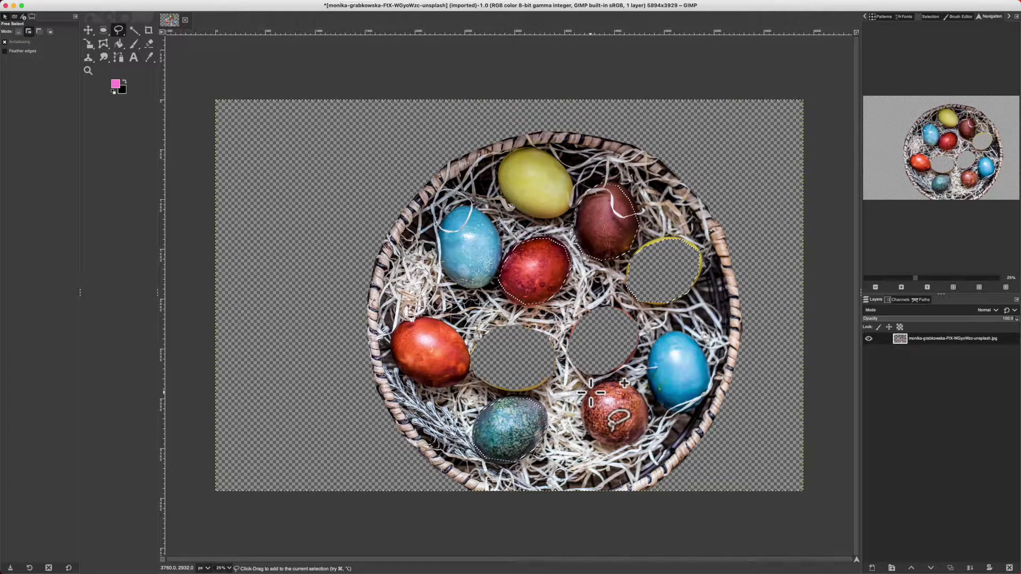
{"action": "key", "text": "Delete"}
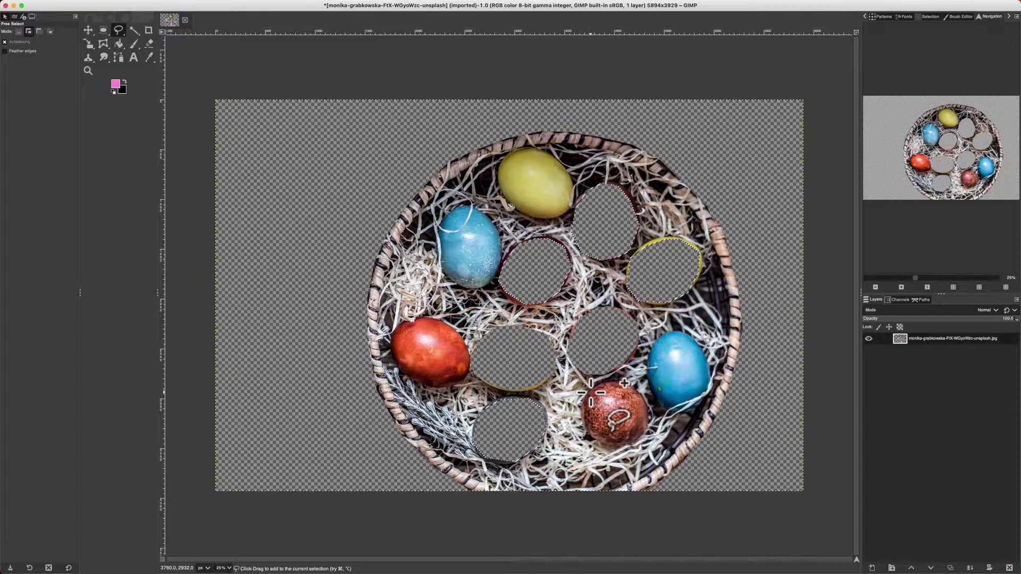
Step: Open the transparent motorcycle PNG from the Finder window in GIMP
{"action": "key", "text": "ctrl+Up"}
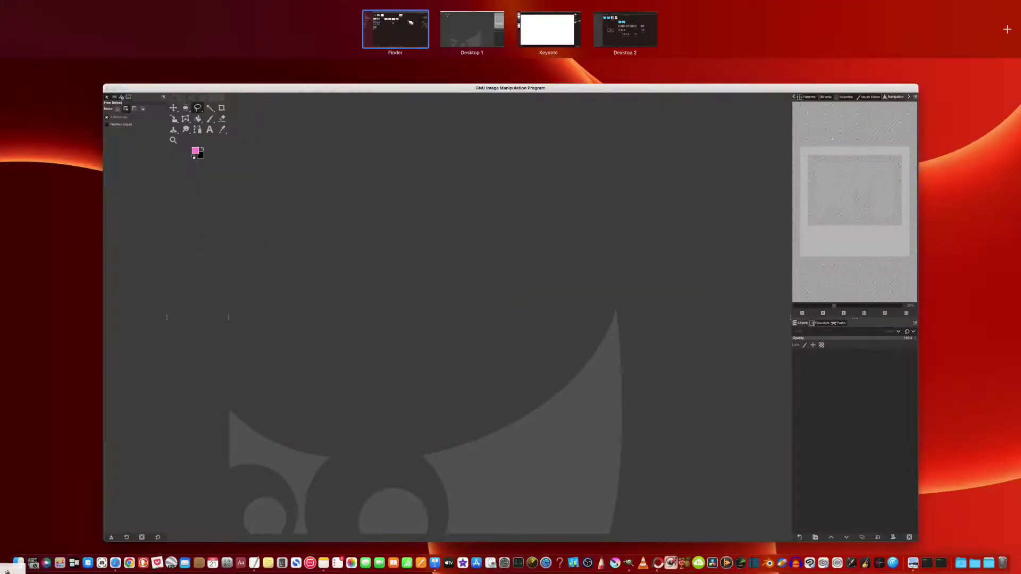
{"action": "left_click_drag", "start_coordinate": [397, 234], "coordinate": [378, 226]}
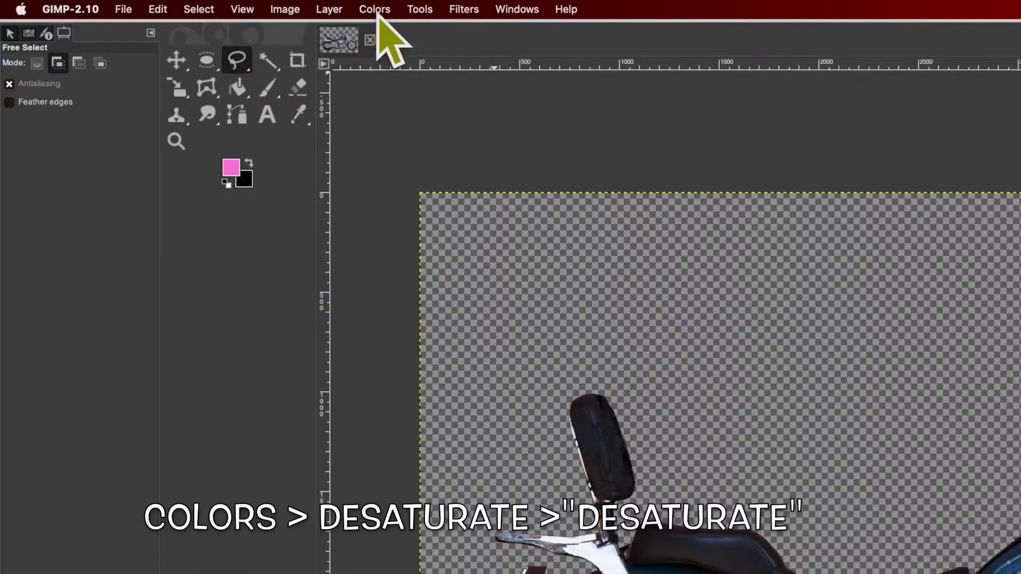
Step: Desaturate the motorcycle layer with Luminance mode, comparing before and after in split view before applying it
{"action": "left_click", "coordinate": [187, 5]}
{"action": "mouse_move", "coordinate": [424, 307]}
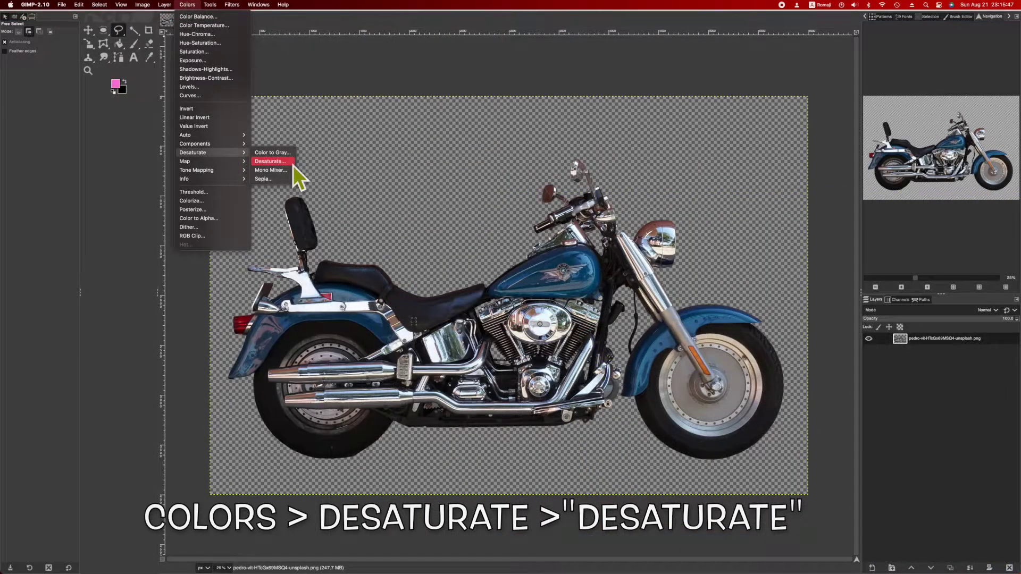
{"action": "left_click", "coordinate": [293, 165]}
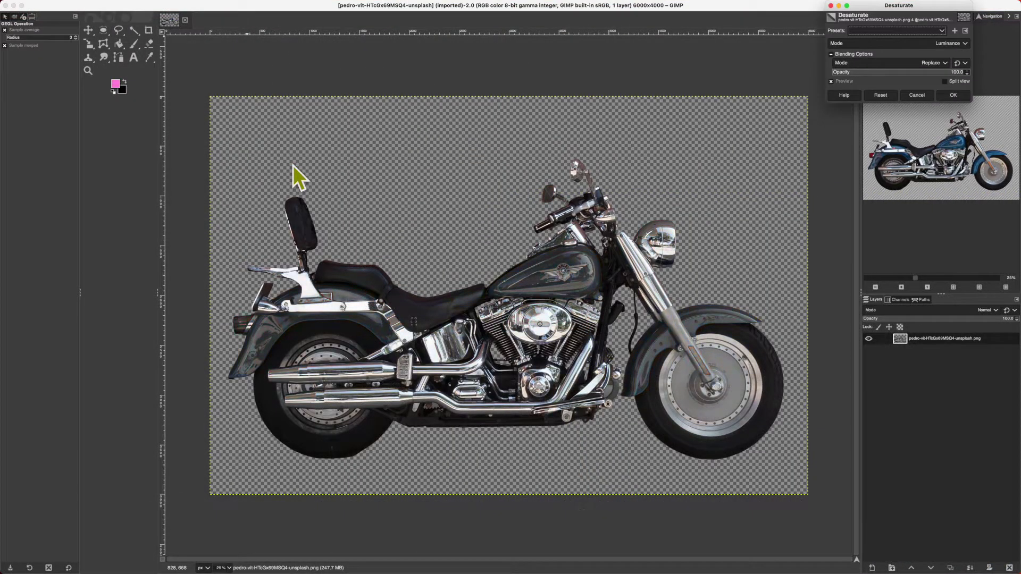
{"action": "left_click", "coordinate": [945, 82]}
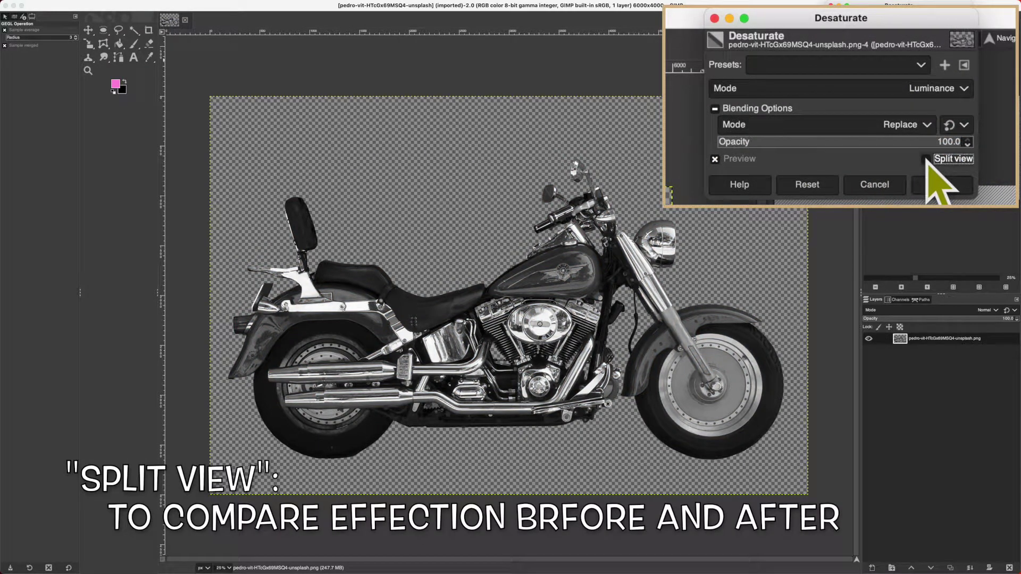
{"action": "left_click_drag", "start_coordinate": [508, 207], "coordinate": [601, 250]}
{"action": "left_click", "coordinate": [953, 94]}
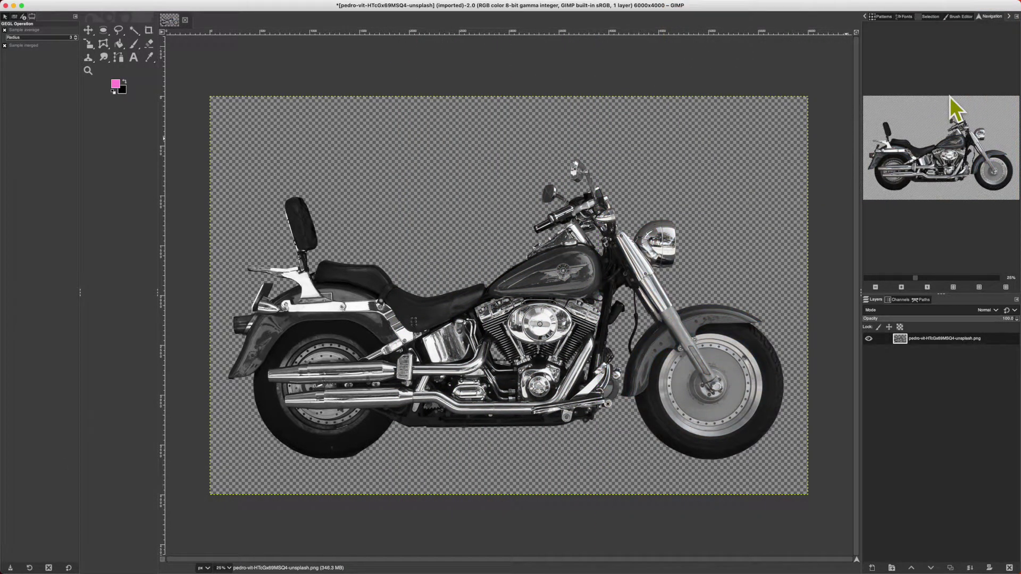
Step: Apply the Edge filter to the motorcycle with the Sobel algorithm and amount 2.000, checking the effect in split view
{"action": "mouse_move", "coordinate": [185, 4]}
{"action": "left_click", "coordinate": [232, 5]}
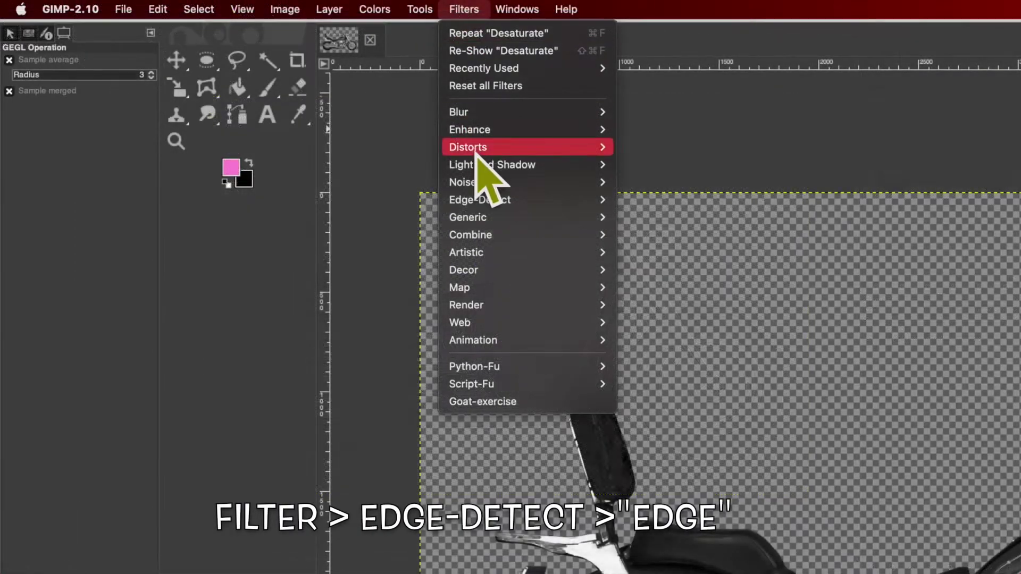
{"action": "mouse_move", "coordinate": [548, 201]}
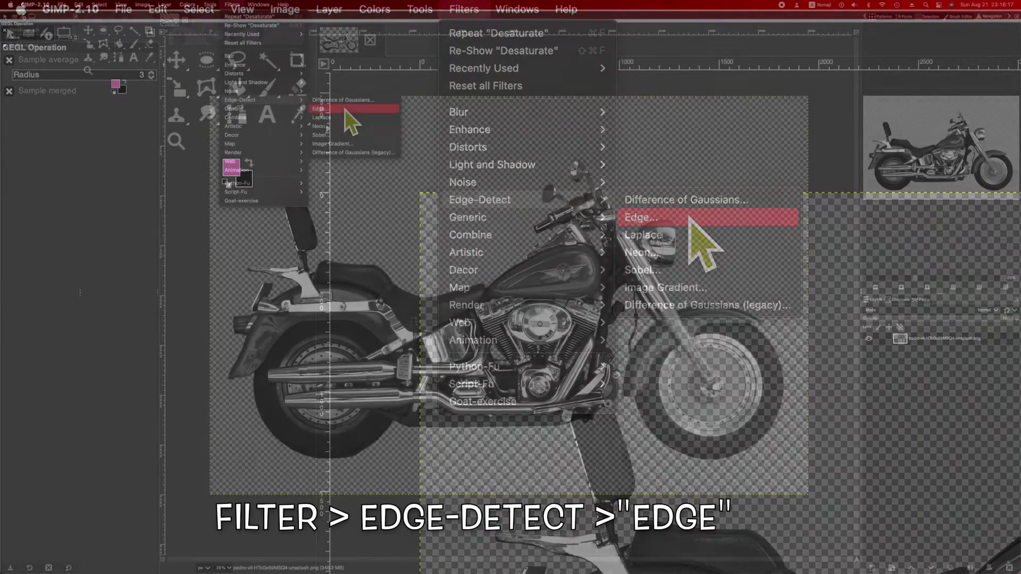
{"action": "left_click", "coordinate": [689, 217]}
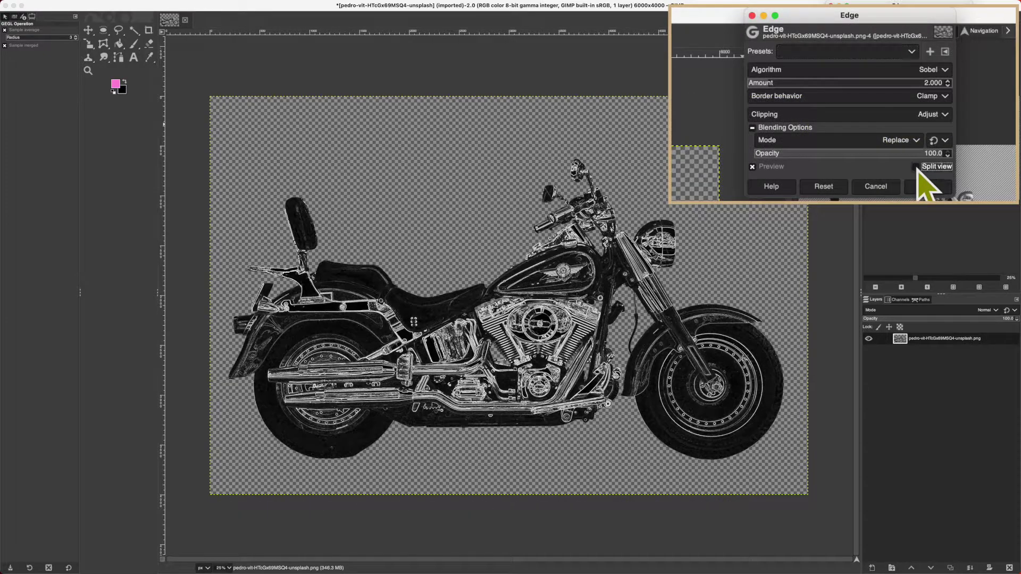
{"action": "left_click", "coordinate": [945, 111]}
{"action": "left_click_drag", "start_coordinate": [513, 216], "coordinate": [592, 253]}
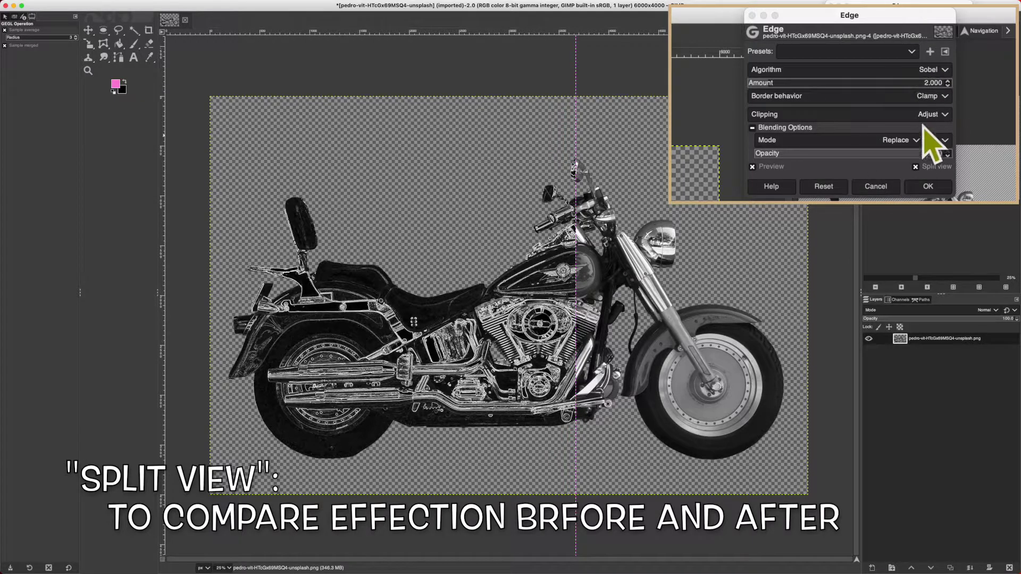
{"action": "left_click", "coordinate": [954, 127]}
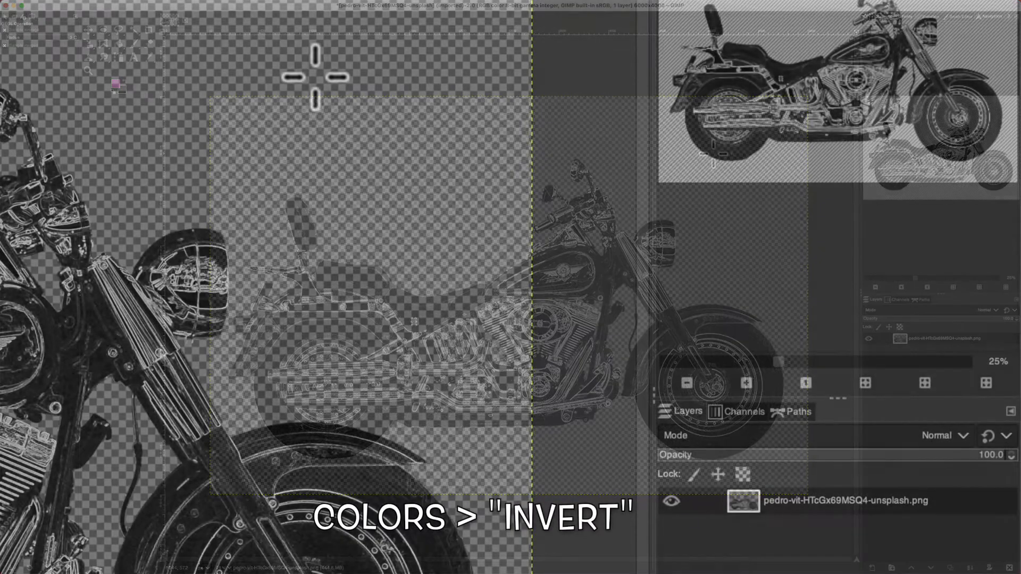
Step: Invert the colors of the edge-detected motorcycle
{"action": "right_click", "coordinate": [714, 153]}
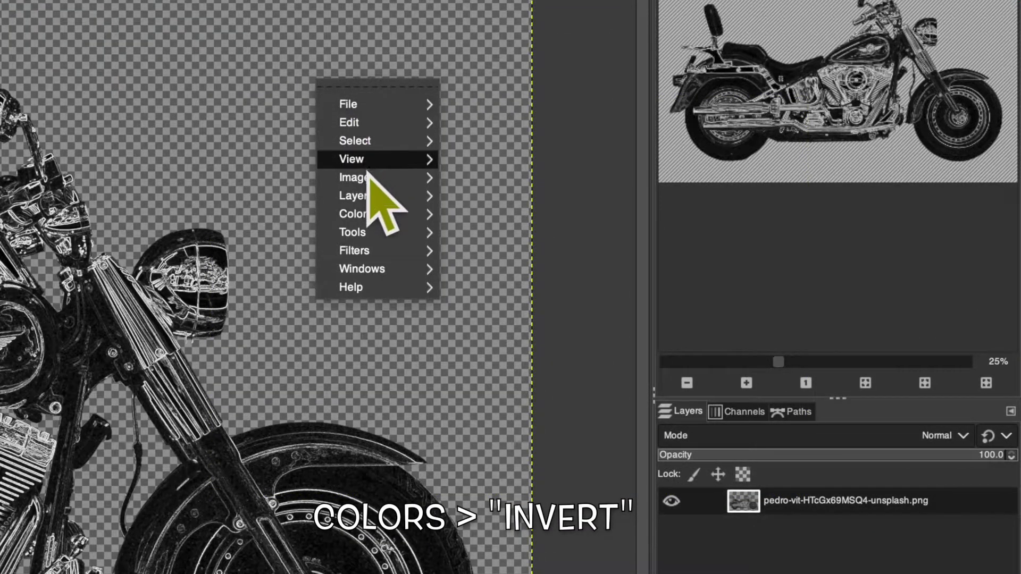
{"action": "mouse_move", "coordinate": [383, 215]}
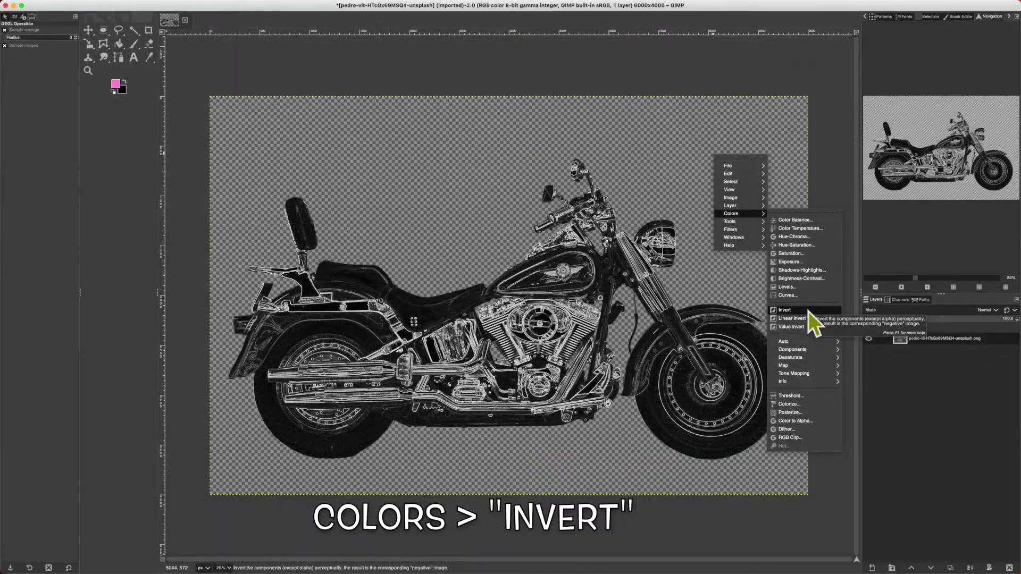
{"action": "left_click", "coordinate": [809, 311]}
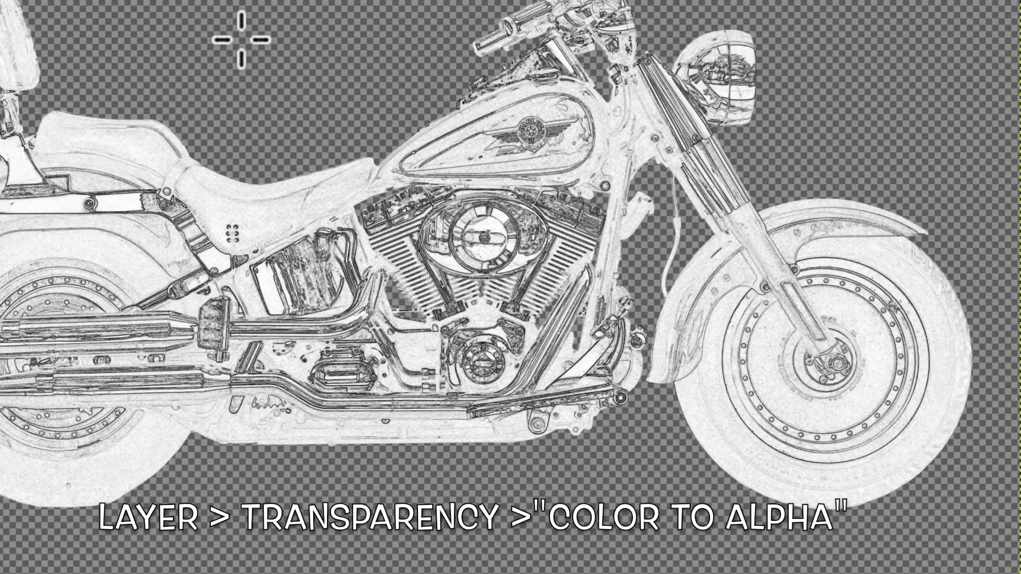
Step: Apply Color to Alpha with white as the color to make transparent, comparing the motorcycle before and after in split view
{"action": "right_click", "coordinate": [419, 226]}
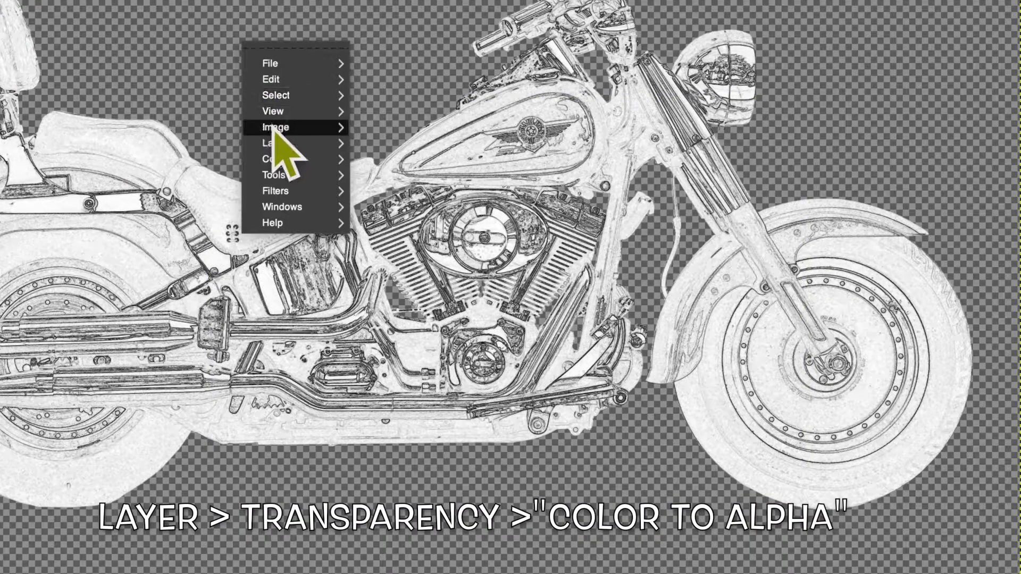
{"action": "mouse_move", "coordinate": [277, 143]}
{"action": "mouse_move", "coordinate": [518, 301]}
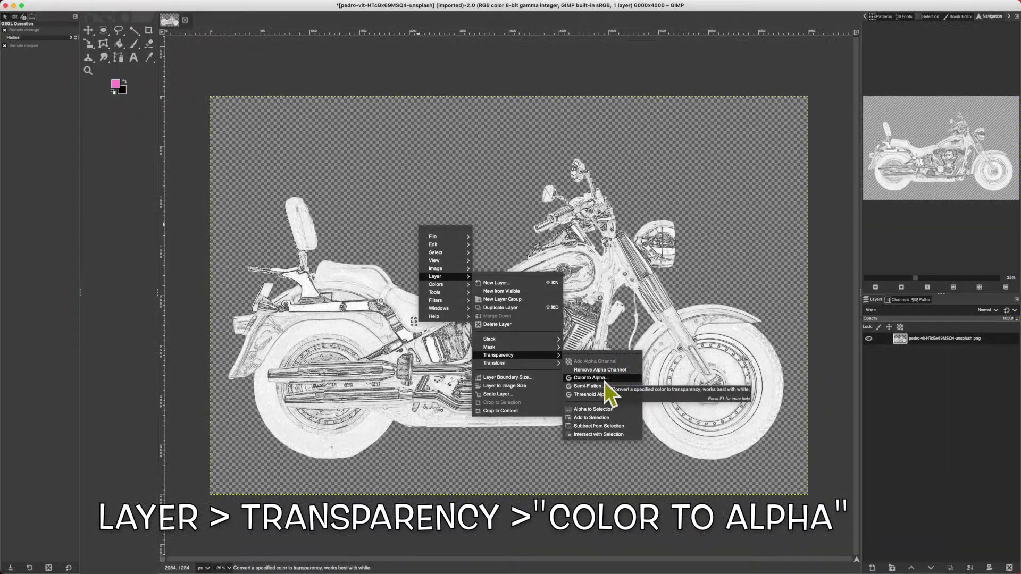
{"action": "left_click", "coordinate": [604, 381]}
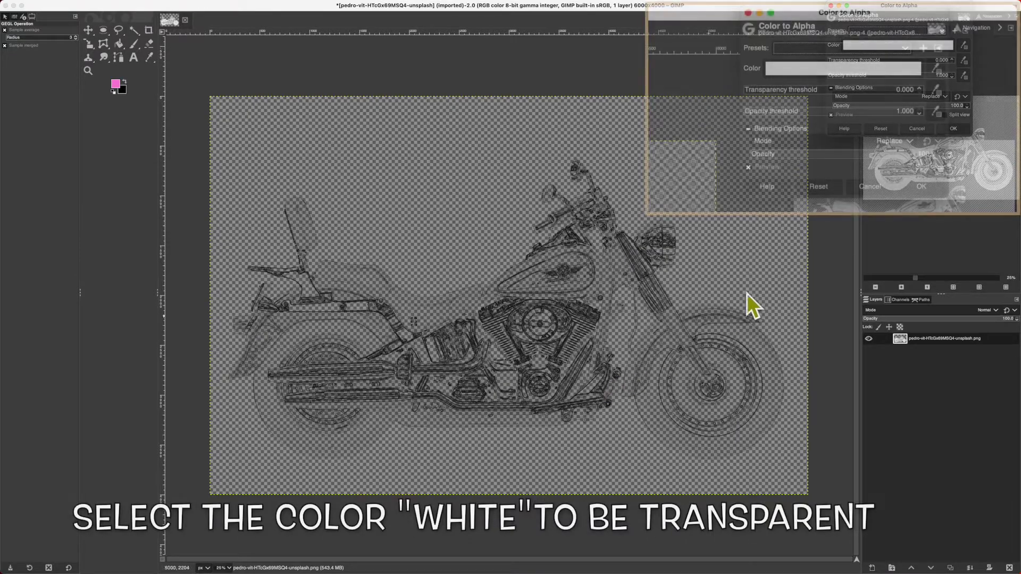
{"action": "left_click", "coordinate": [872, 69]}
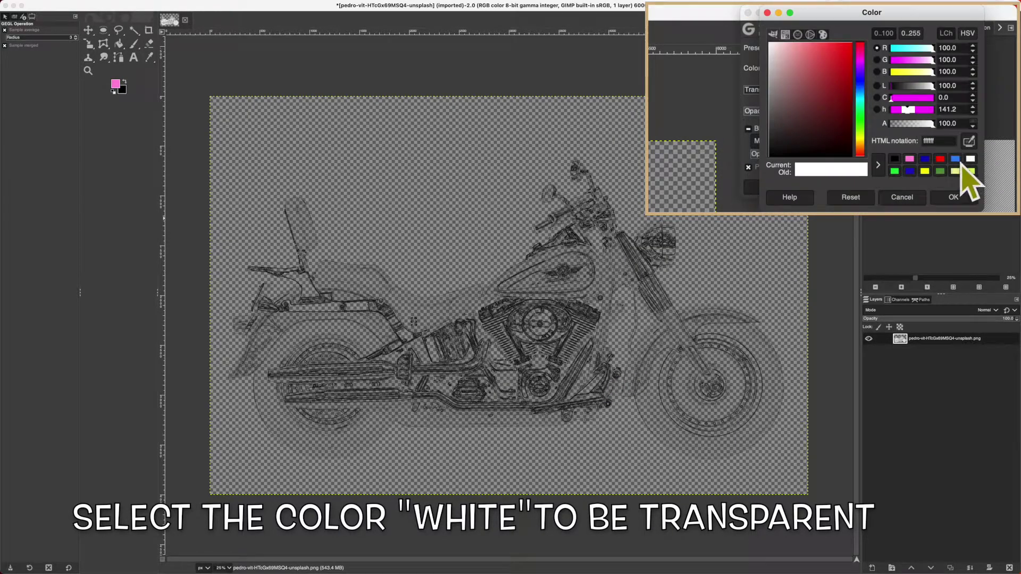
{"action": "left_click", "coordinate": [951, 200]}
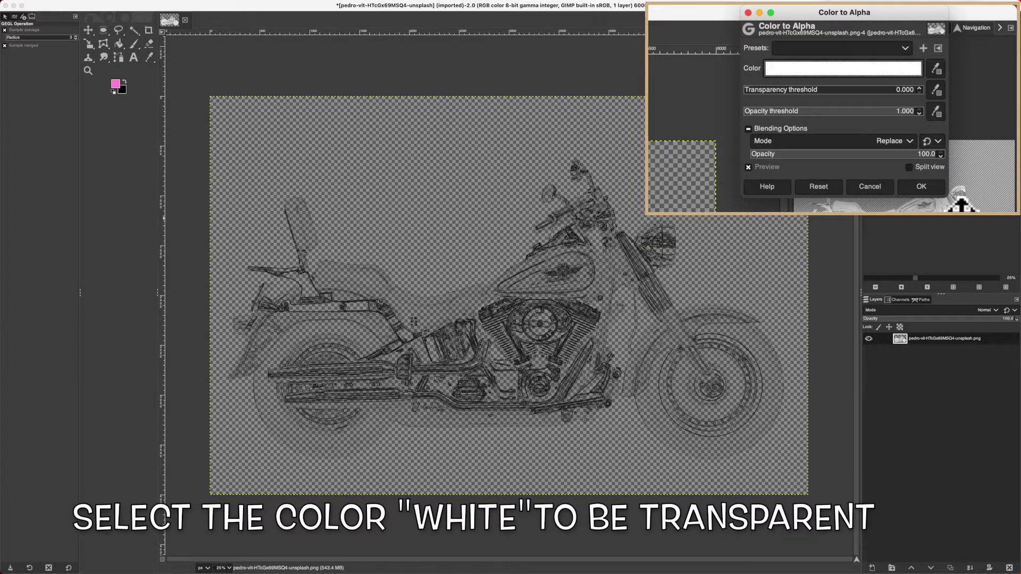
{"action": "left_click", "coordinate": [909, 167]}
{"action": "left_click_drag", "start_coordinate": [504, 328], "coordinate": [685, 338]}
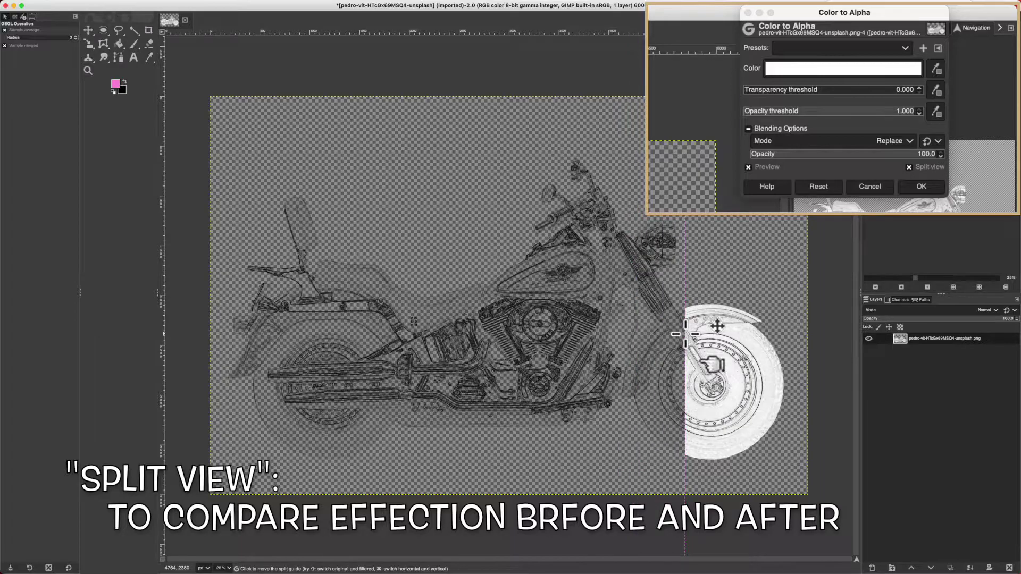
{"action": "left_click_drag", "start_coordinate": [684, 339], "coordinate": [539, 362]}
{"action": "left_click", "coordinate": [921, 186]}
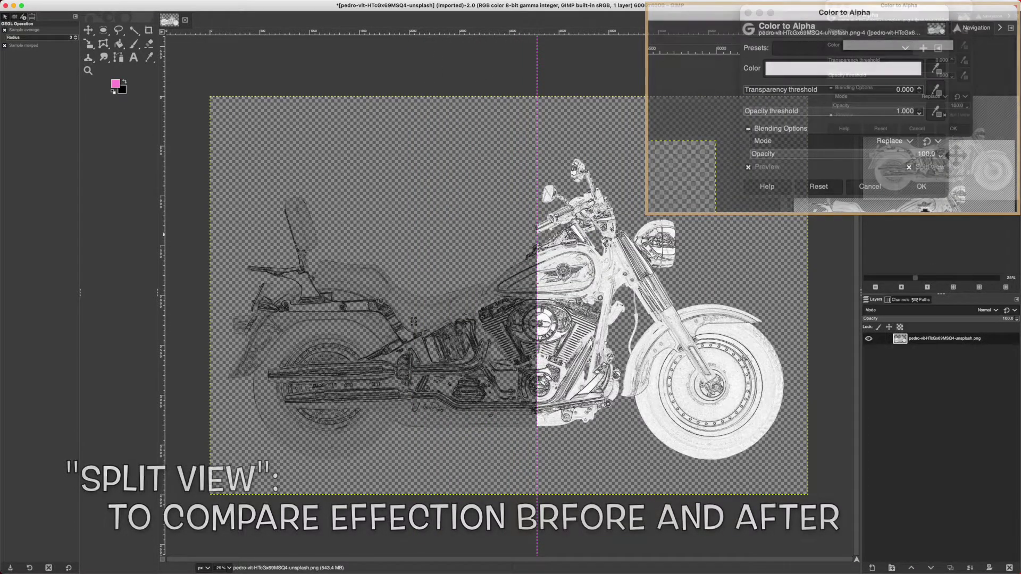
Step: Export the motorcycle line drawing as Black outline.png
{"action": "left_click", "coordinate": [62, 4]}
{"action": "left_click", "coordinate": [83, 123]}
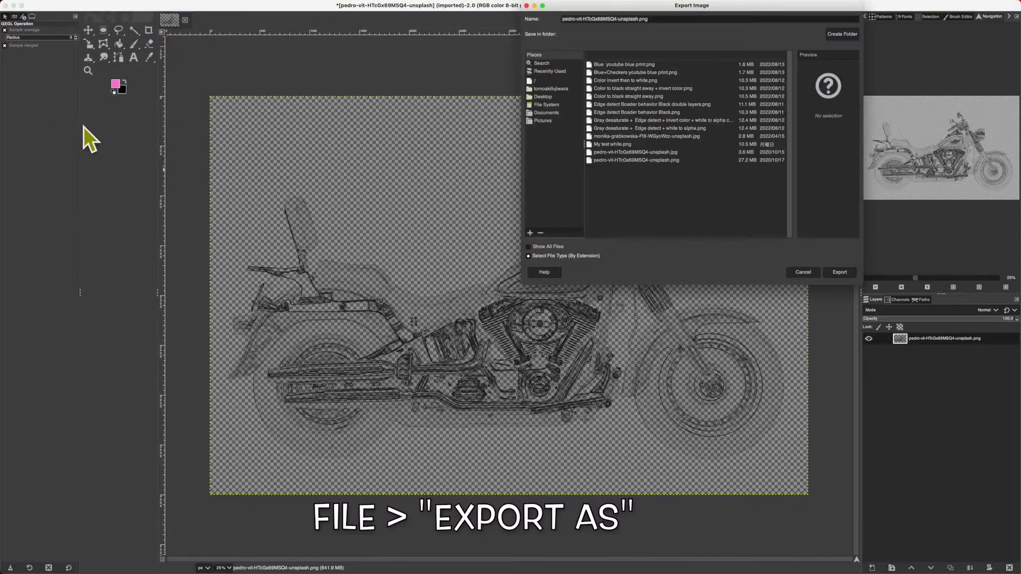
{"action": "type", "text": "Black outline"}
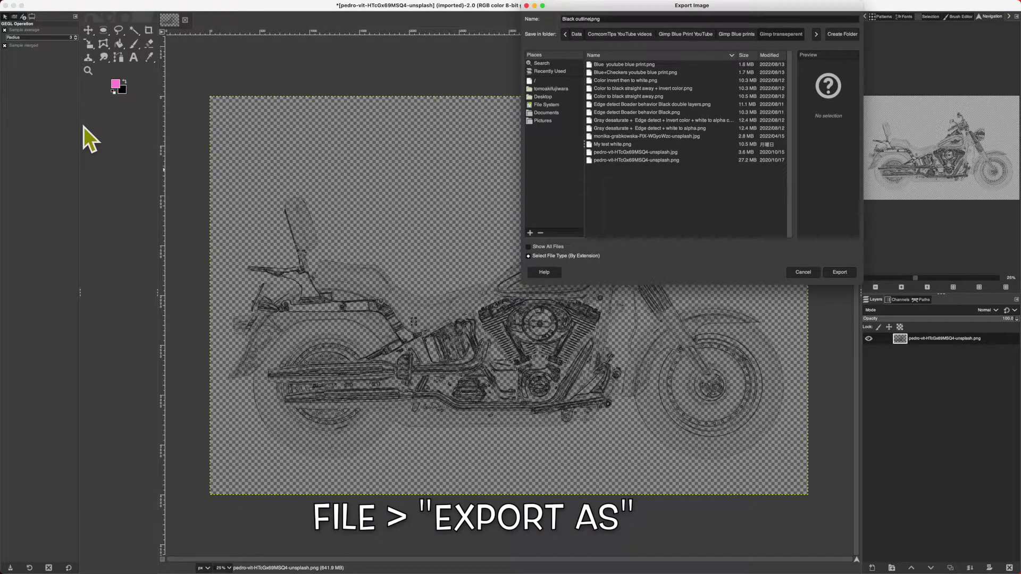
{"action": "key", "text": "Return"}
{"action": "key", "text": "Return"}
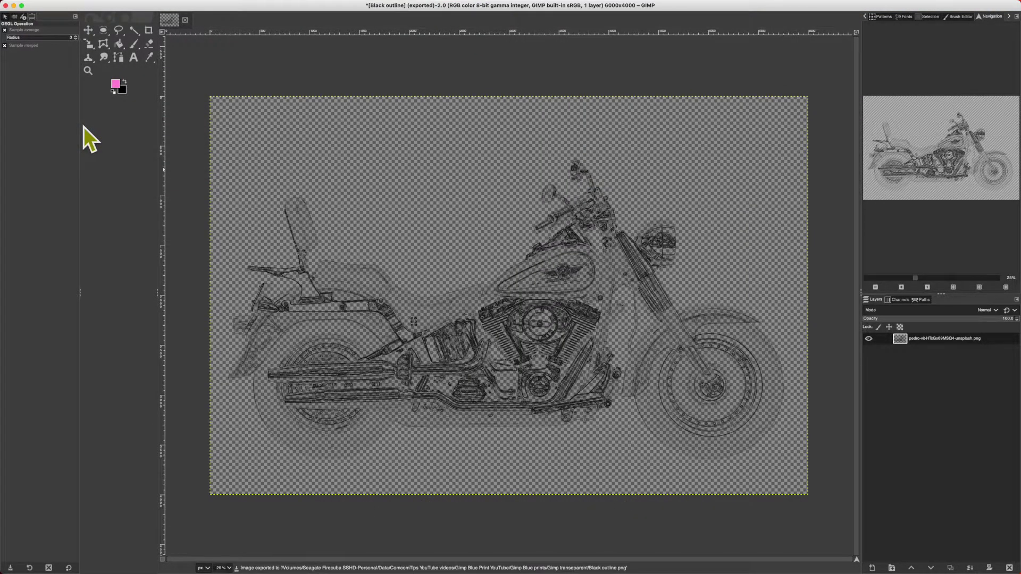
Step: Switch to Finder and preview the exported Black outline.png with Quick Look
{"action": "key", "text": "ctrl+Up"}
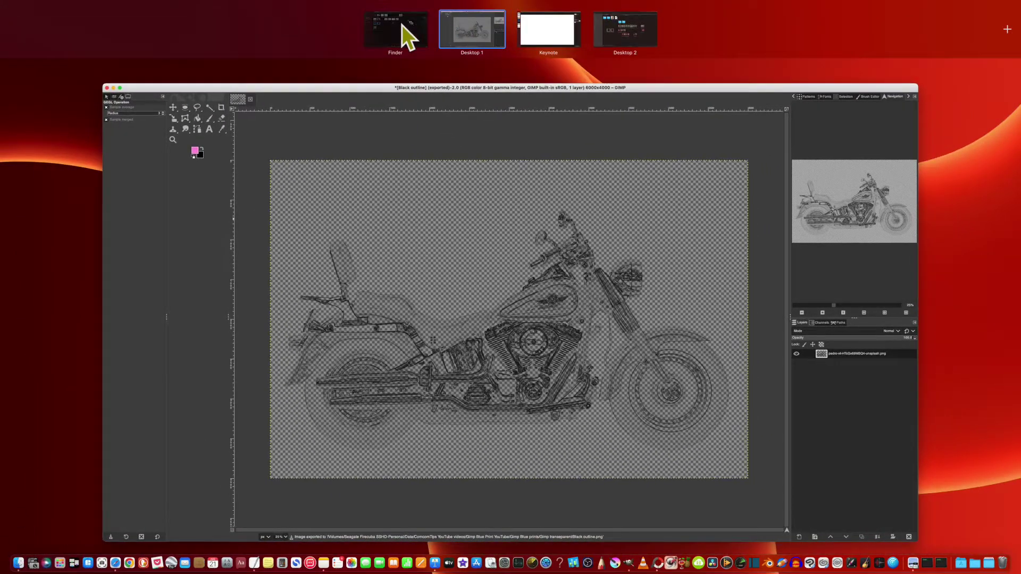
{"action": "left_click", "coordinate": [401, 26]}
{"action": "left_click", "coordinate": [356, 64]}
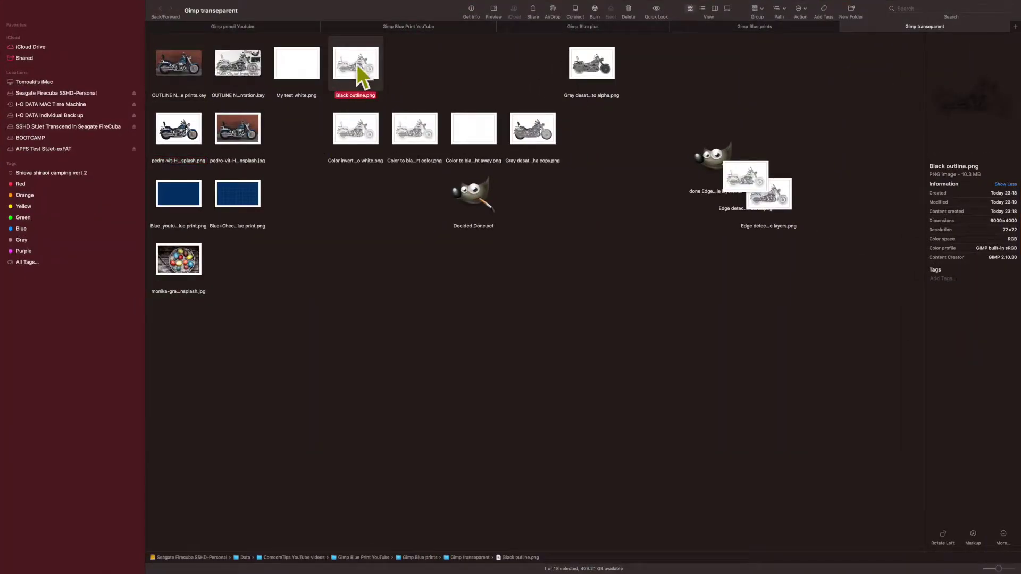
{"action": "key", "text": "space"}
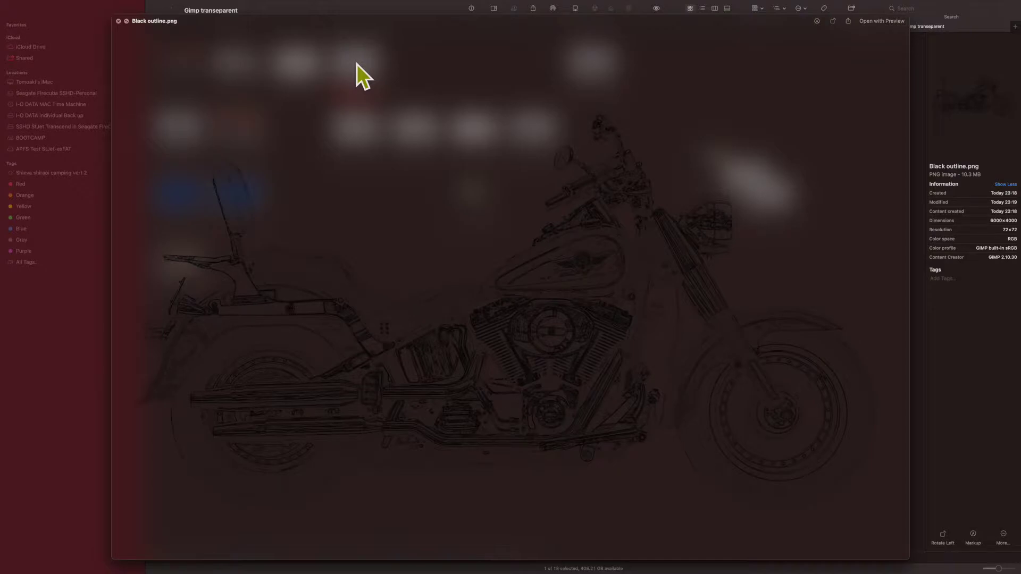
{"action": "key", "text": "space"}
Step: Place Black outline.png on the white slide 3 in Keynote and paste it onto the parchment slide 4 as well
{"action": "left_click_drag", "start_coordinate": [355, 63], "coordinate": [495, 295]}
{"action": "key", "text": "ctrl+Up"}
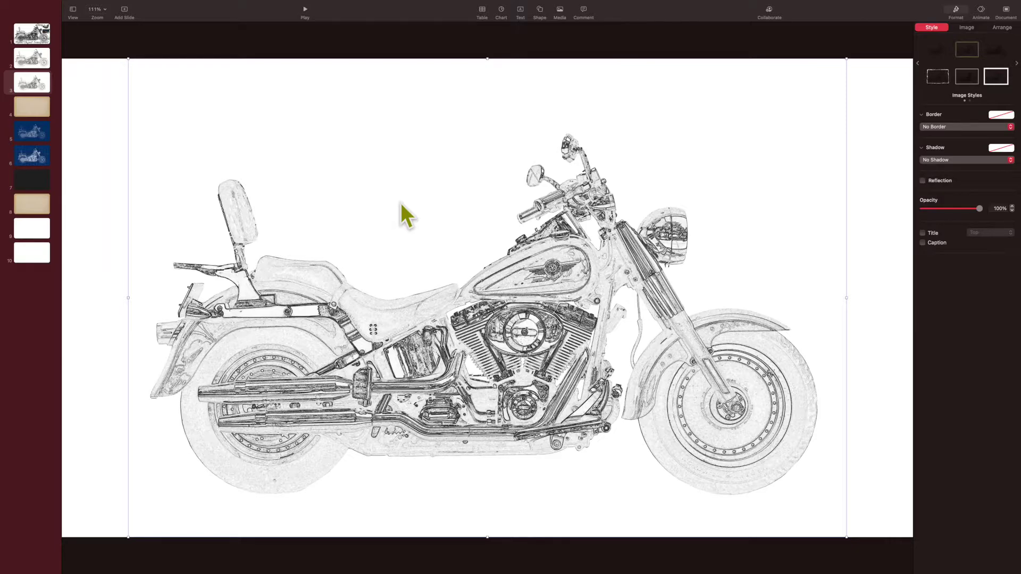
{"action": "left_click", "coordinate": [37, 108]}
{"action": "key", "text": "super+v"}
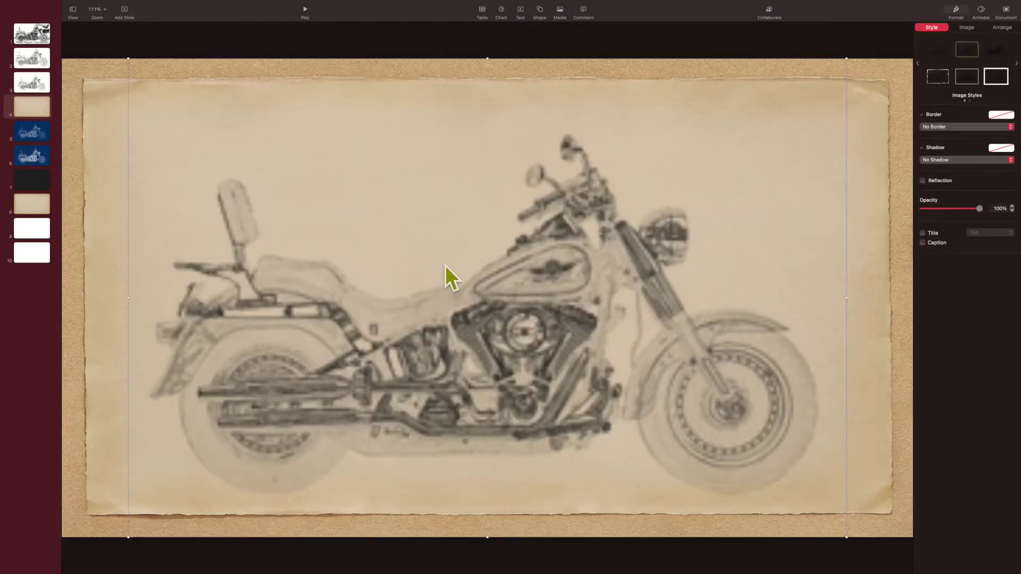
Step: Compare the motorcycle outline on the white, parchment, plain blue and blue grid slides, and view the dark slide 7
{"action": "left_click", "coordinate": [44, 84]}
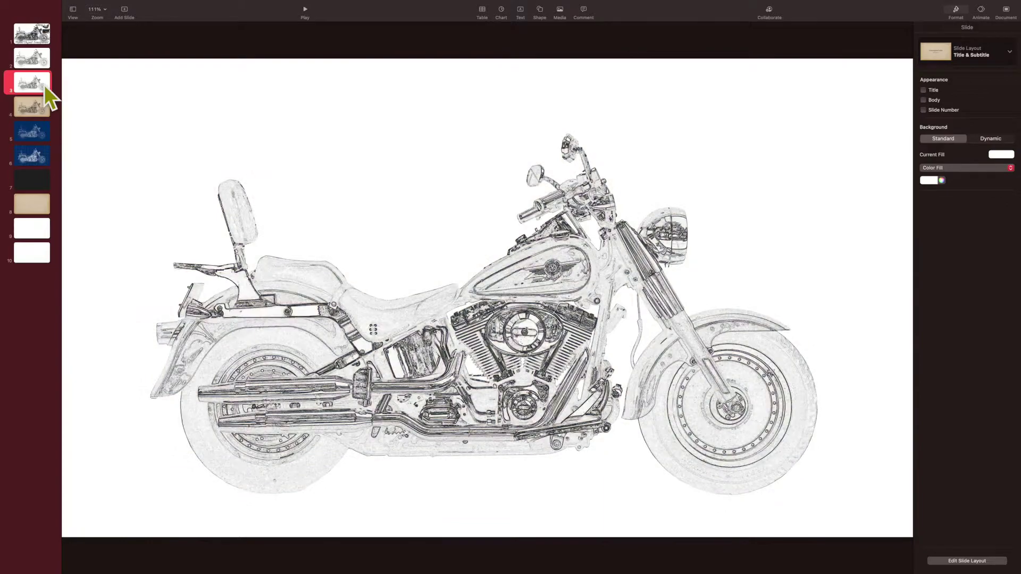
{"action": "left_click", "coordinate": [46, 110]}
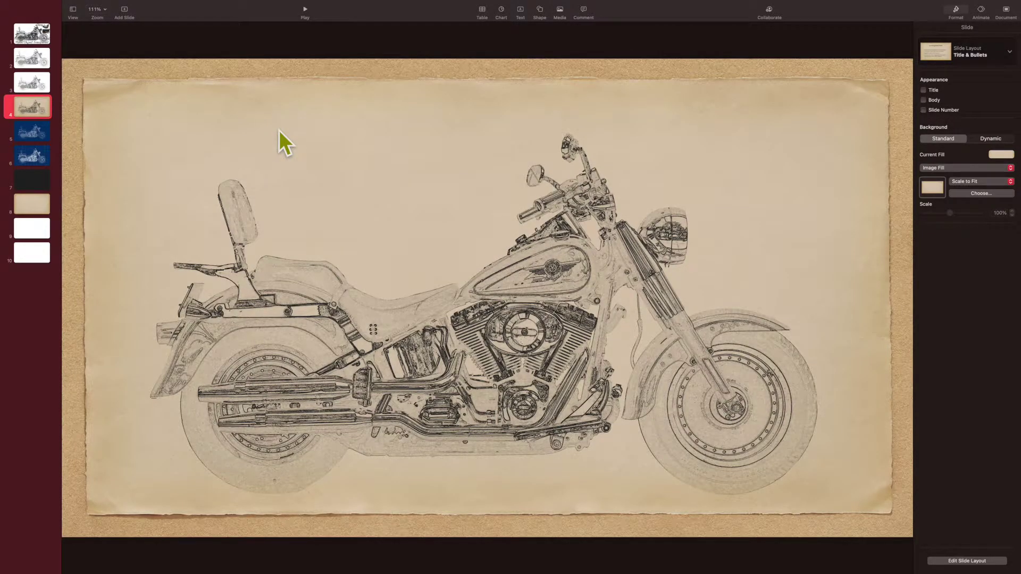
{"action": "left_click", "coordinate": [37, 133]}
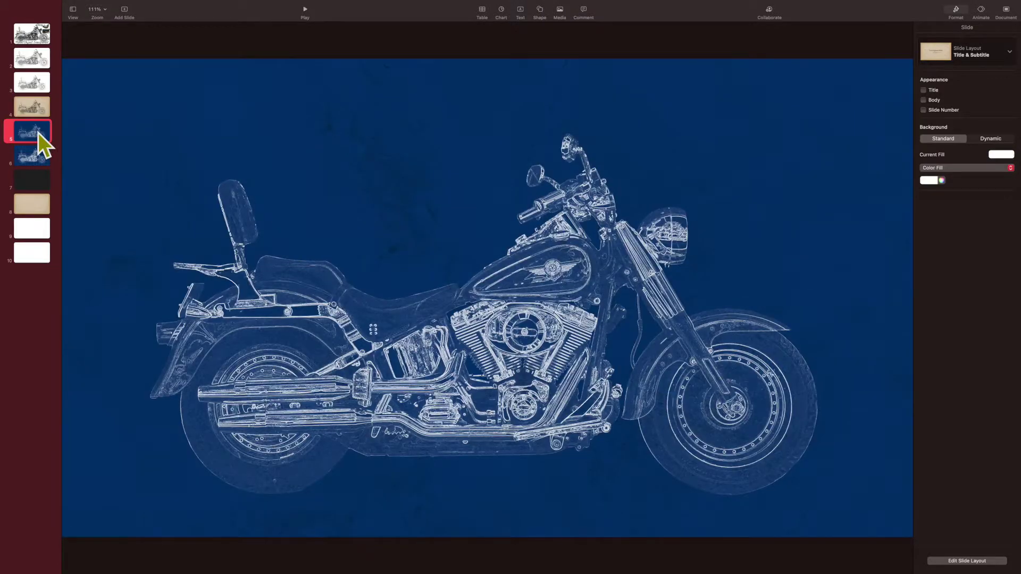
{"action": "left_click", "coordinate": [32, 156]}
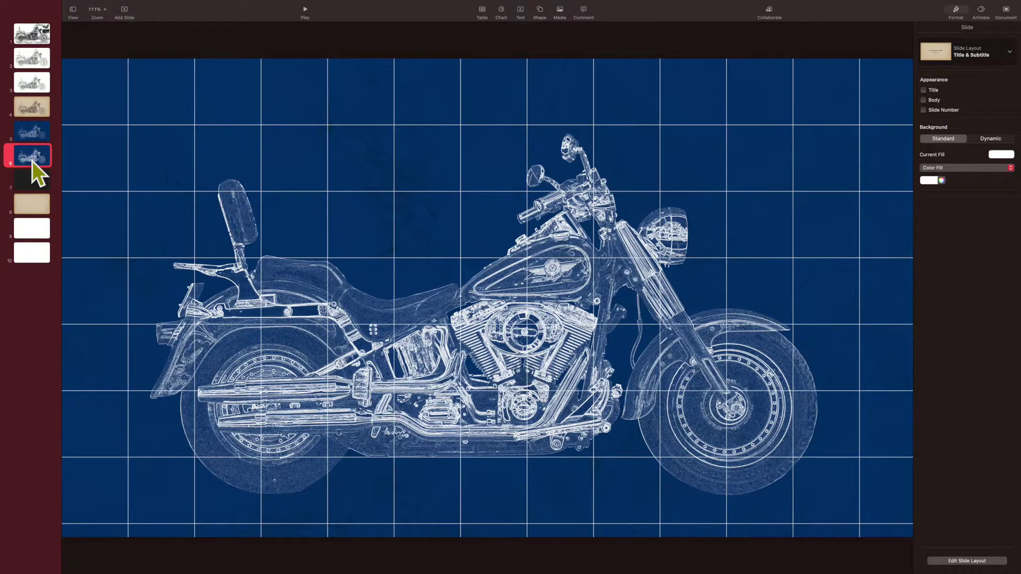
{"action": "left_click", "coordinate": [29, 180]}
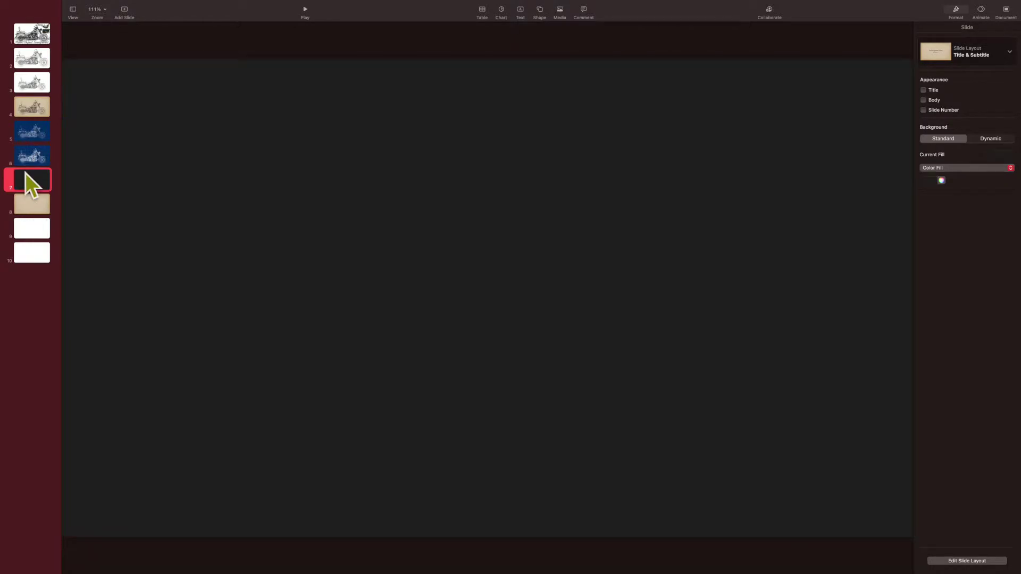
Step: Switch back to GIMP and undo the outline edits to restore the full-color motorcycle cutout
{"action": "key", "text": "ctrl+Up"}
{"action": "left_click", "coordinate": [169, 377]}
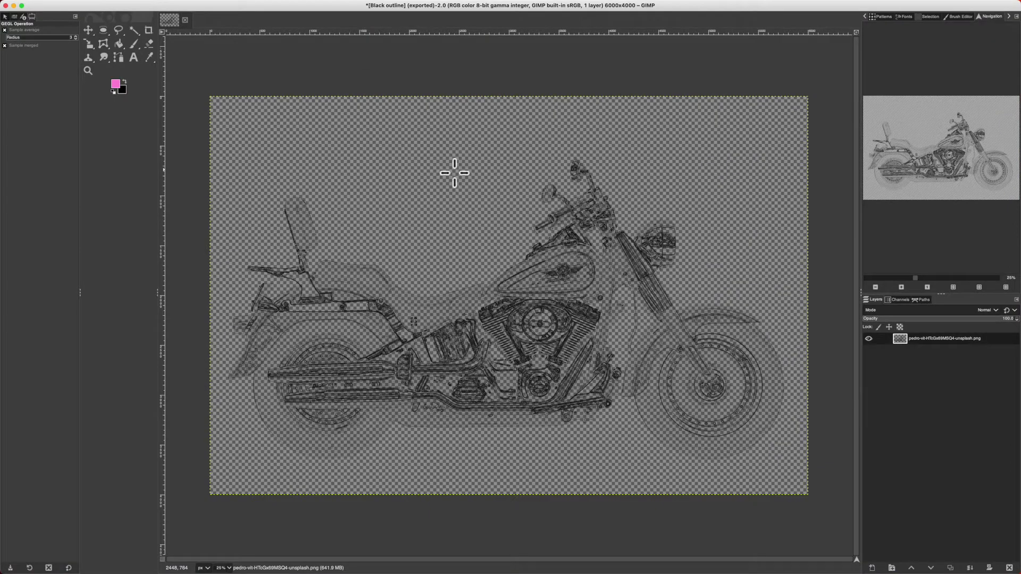
{"action": "key", "text": "super+z"}
{"action": "key", "text": "super+z"}
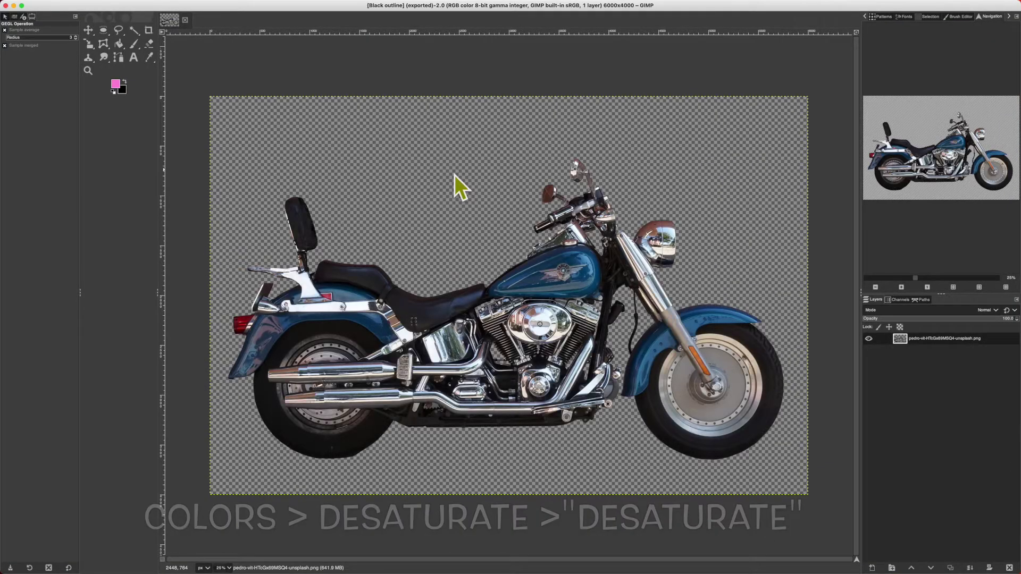
Step: Convert the full-color motorcycle cutout to grayscale with the Desaturate command
{"action": "left_click", "coordinate": [210, 5]}
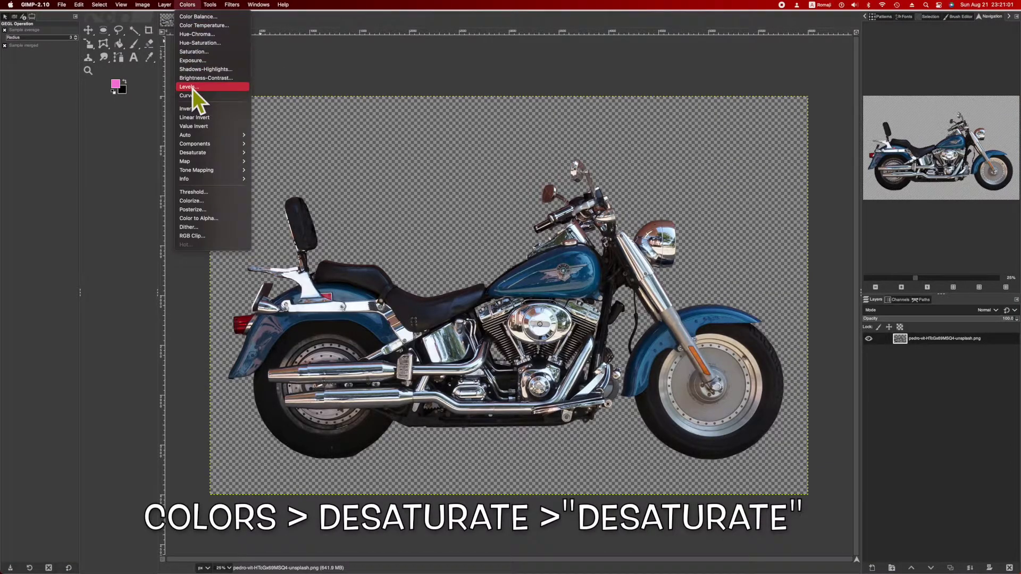
{"action": "left_click", "coordinate": [289, 163]}
{"action": "left_click", "coordinate": [957, 109]}
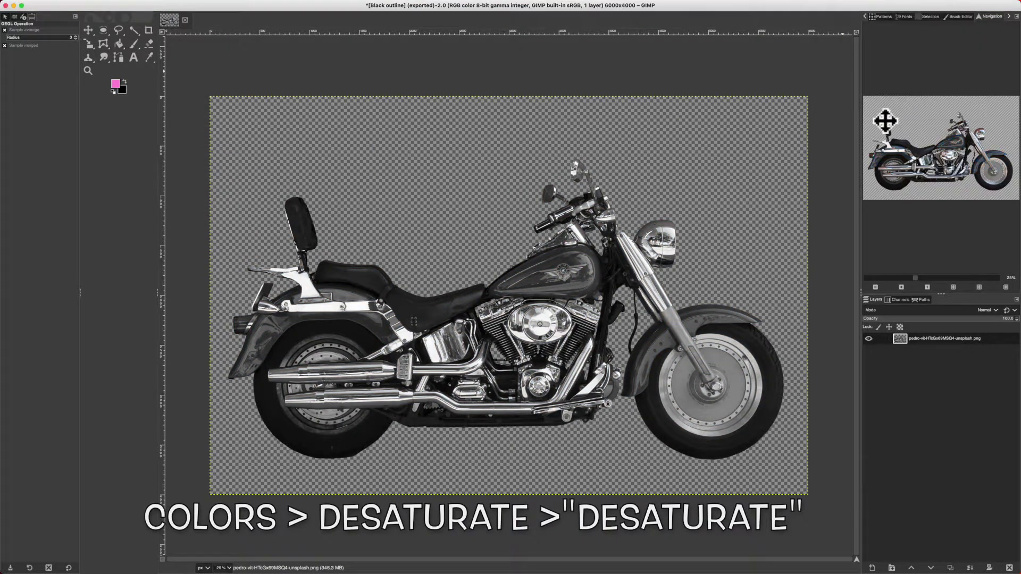
Step: Apply the Edge edge-detect filter to the desaturated motorcycle
{"action": "left_click", "coordinate": [232, 5]}
{"action": "mouse_move", "coordinate": [247, 103]}
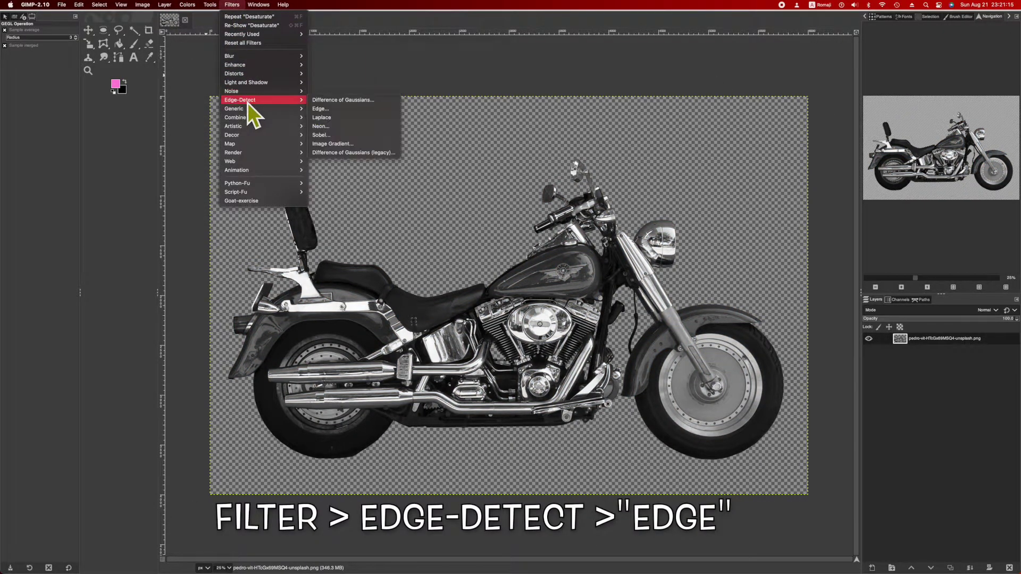
{"action": "left_click", "coordinate": [336, 110]}
{"action": "left_click", "coordinate": [955, 142]}
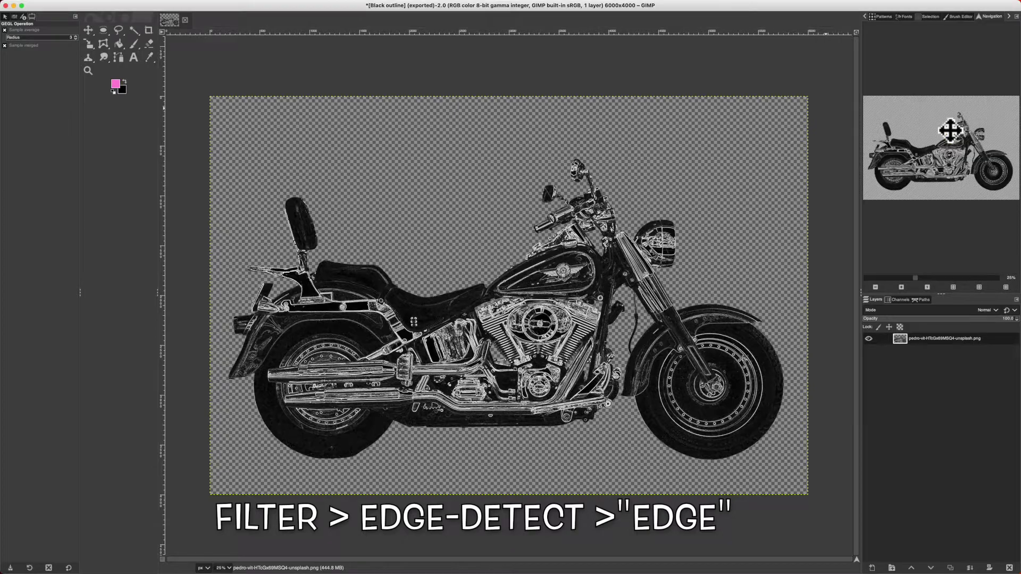
Step: Try inverting the colors of the edge-detected motorcycle and undo the inversion
{"action": "right_click", "coordinate": [705, 112]}
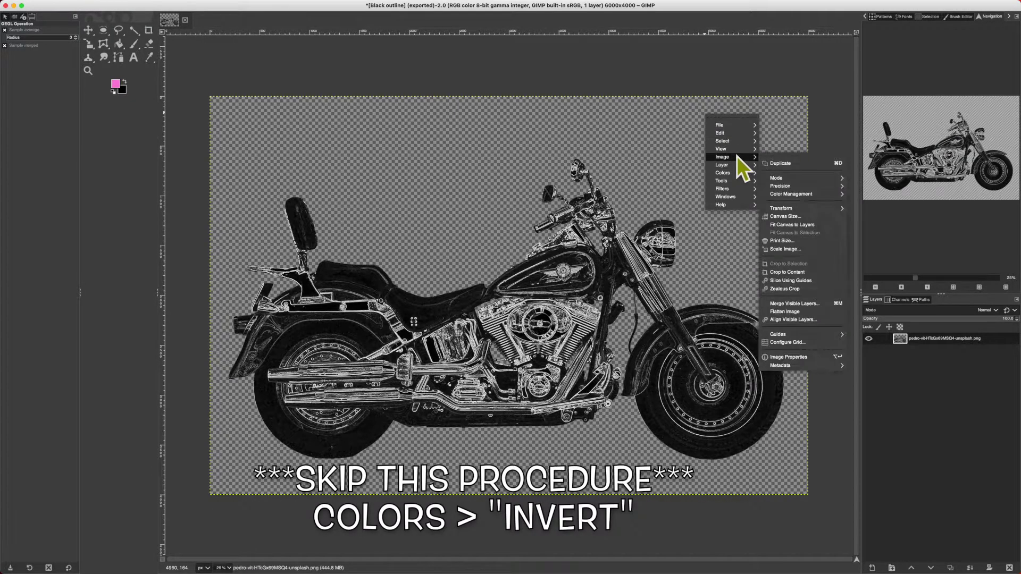
{"action": "mouse_move", "coordinate": [739, 174]}
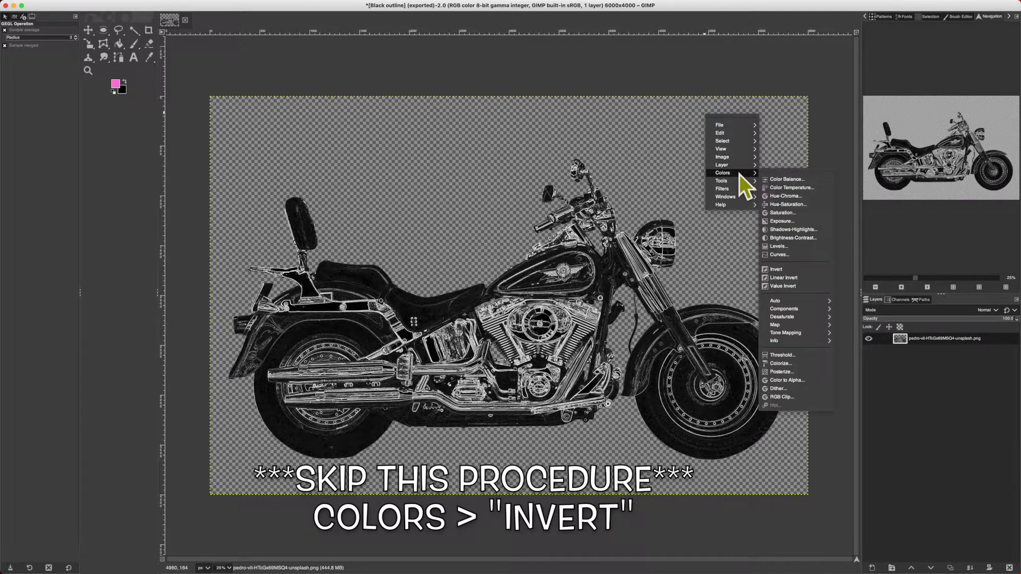
{"action": "left_click", "coordinate": [792, 272]}
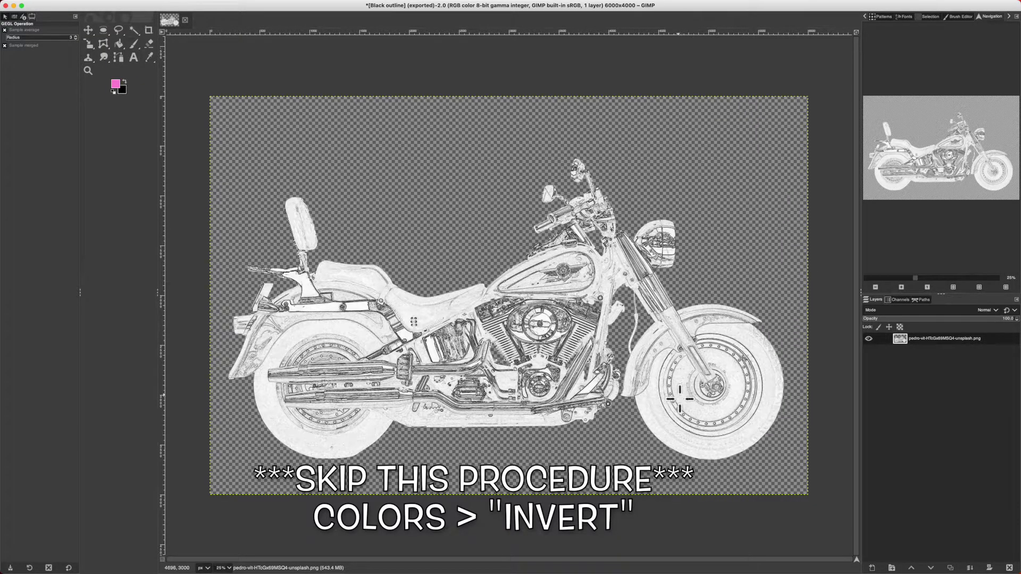
{"action": "key", "text": "super+z"}
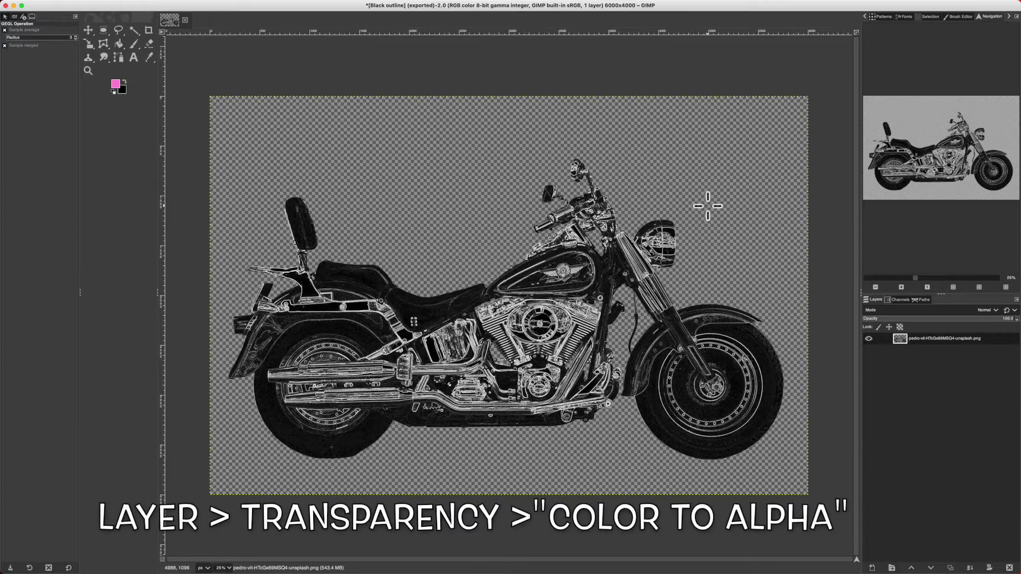
Step: Make black (000000) transparent in the motorcycle layer with Color to Alpha, comparing before and after in split view
{"action": "right_click", "coordinate": [687, 184]}
{"action": "mouse_move", "coordinate": [698, 244]}
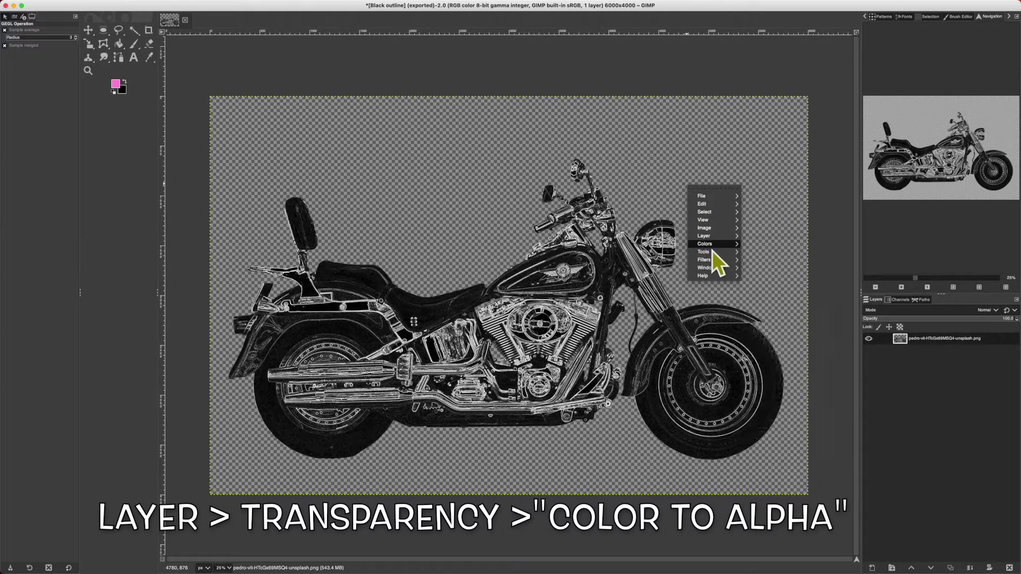
{"action": "mouse_move", "coordinate": [739, 238]}
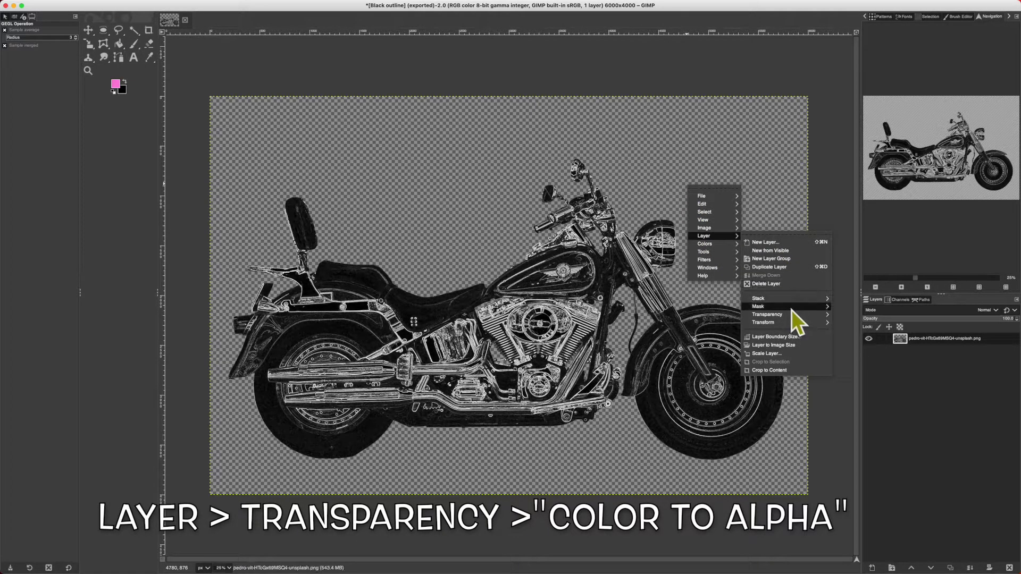
{"action": "mouse_move", "coordinate": [795, 314]}
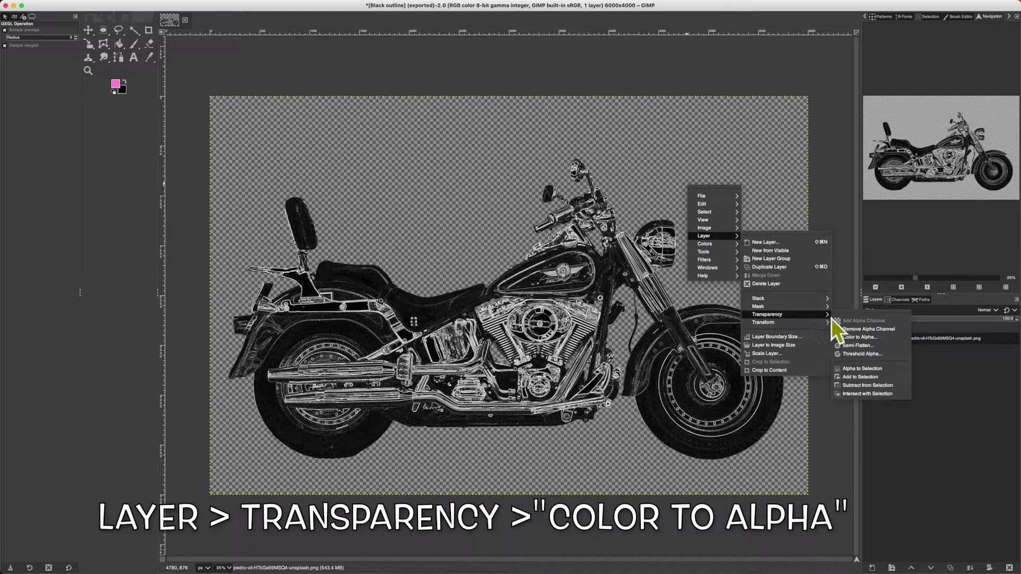
{"action": "left_click", "coordinate": [865, 339]}
{"action": "left_click", "coordinate": [908, 166]}
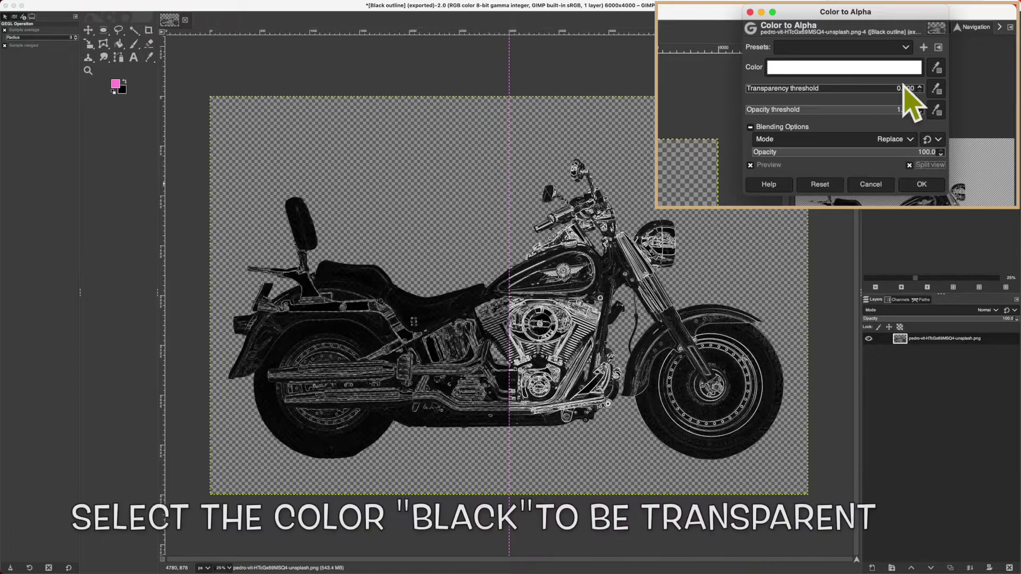
{"action": "left_click", "coordinate": [904, 68]}
{"action": "left_click", "coordinate": [918, 158]}
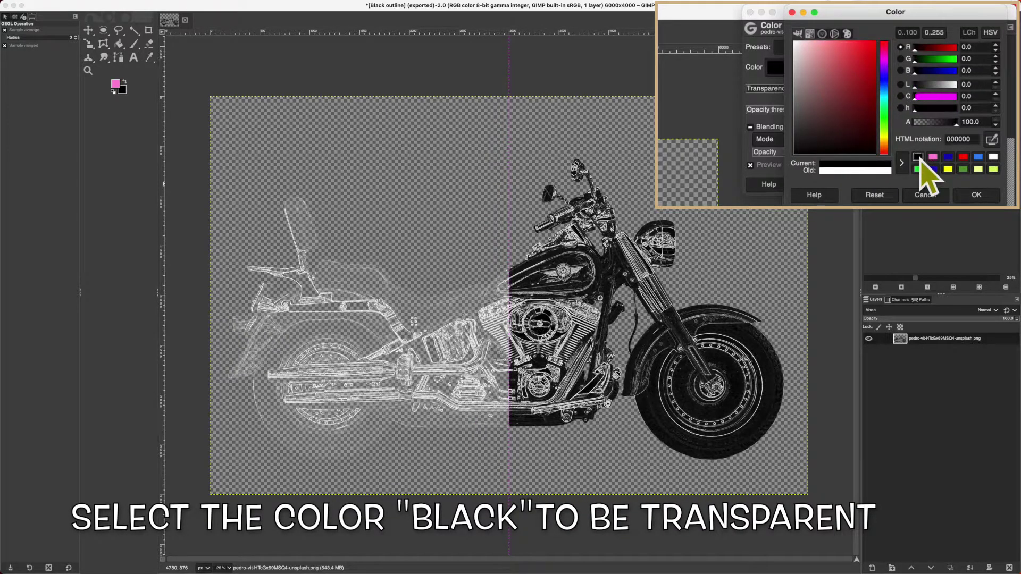
{"action": "left_click", "coordinate": [976, 195]}
{"action": "left_click_drag", "start_coordinate": [519, 245], "coordinate": [574, 257]}
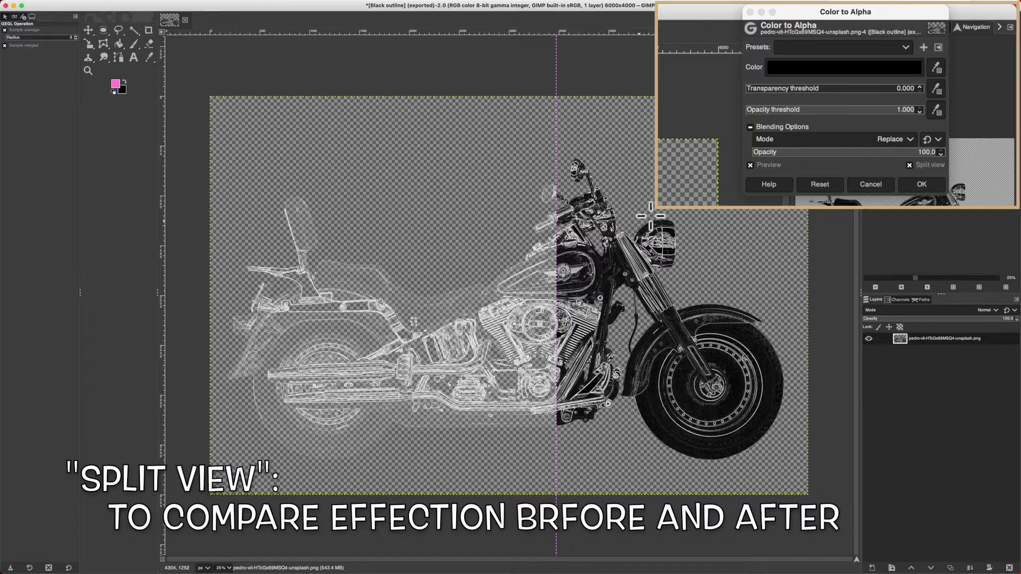
{"action": "left_click", "coordinate": [956, 141]}
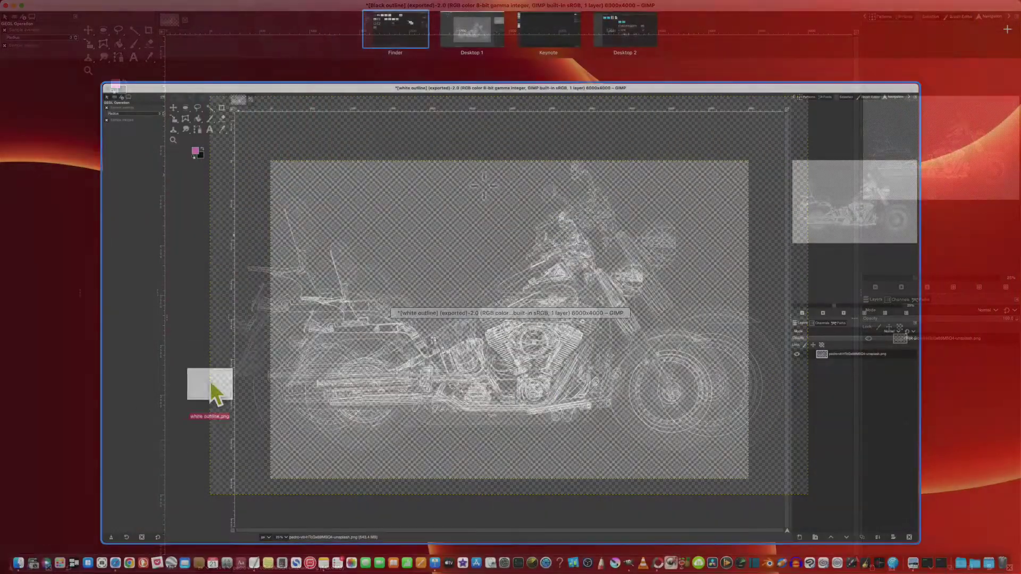
Step: Place white outline.png on the dark slide 7 in Keynote and paste it onto the parchment slide 8 as well
{"action": "left_click_drag", "start_coordinate": [212, 392], "coordinate": [489, 308]}
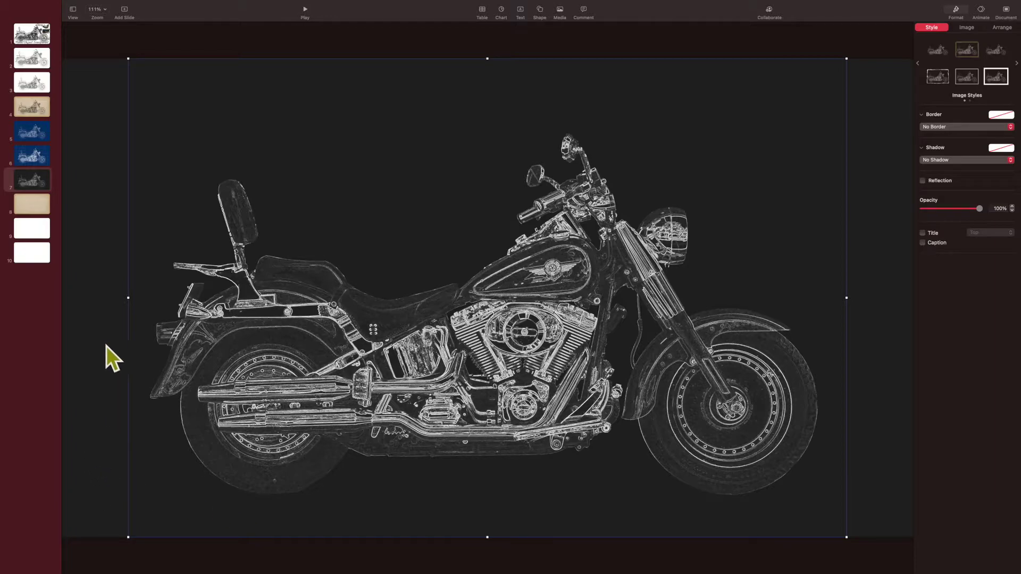
{"action": "left_click", "coordinate": [32, 207]}
{"action": "key", "text": "super+v"}
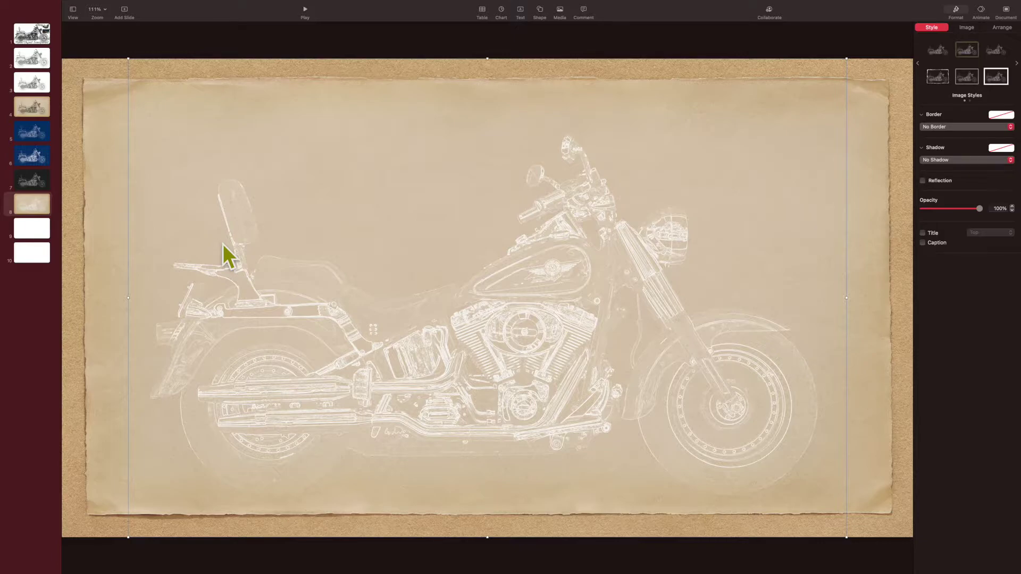
Step: View the blue slides 5 and 6 in Keynote and select the blank slide 9
{"action": "left_click", "coordinate": [43, 133]}
{"action": "left_click", "coordinate": [43, 159]}
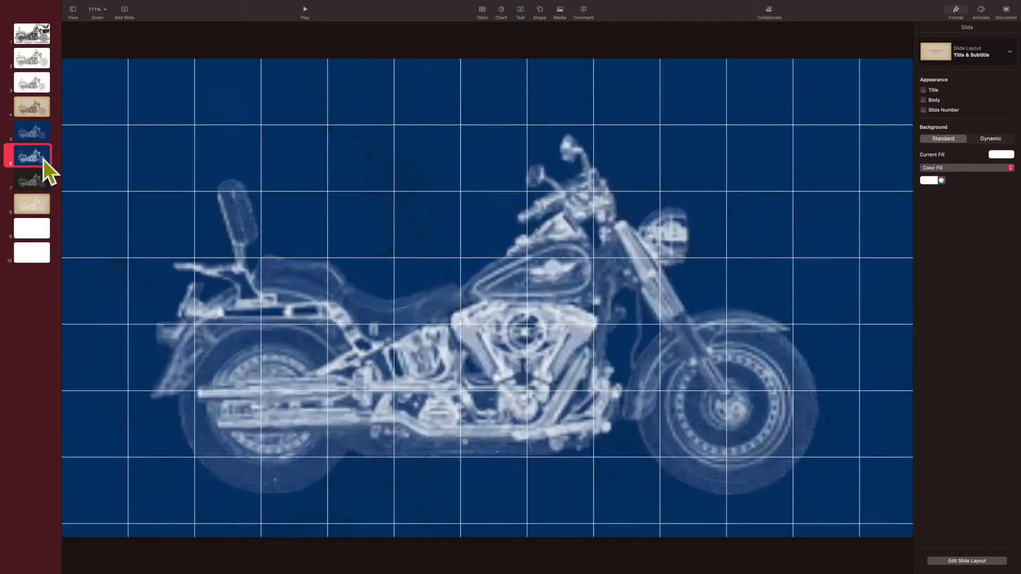
{"action": "left_click", "coordinate": [37, 226]}
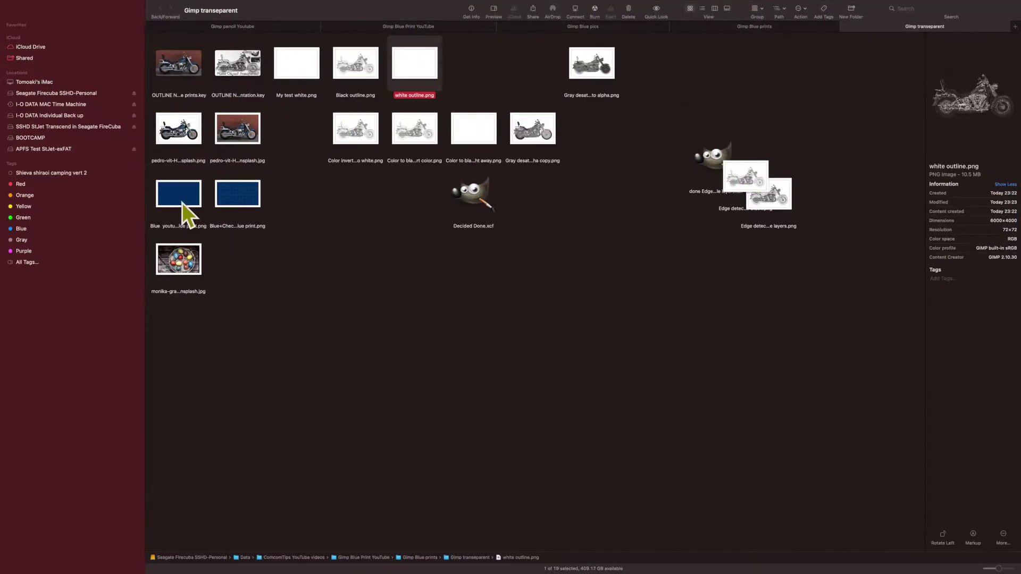
Step: Switch to Finder and preview Blue youtube blue print.png and Blue+Checkers youtube blue print.png with Quick Look
{"action": "left_click", "coordinate": [180, 200]}
{"action": "key", "text": "space"}
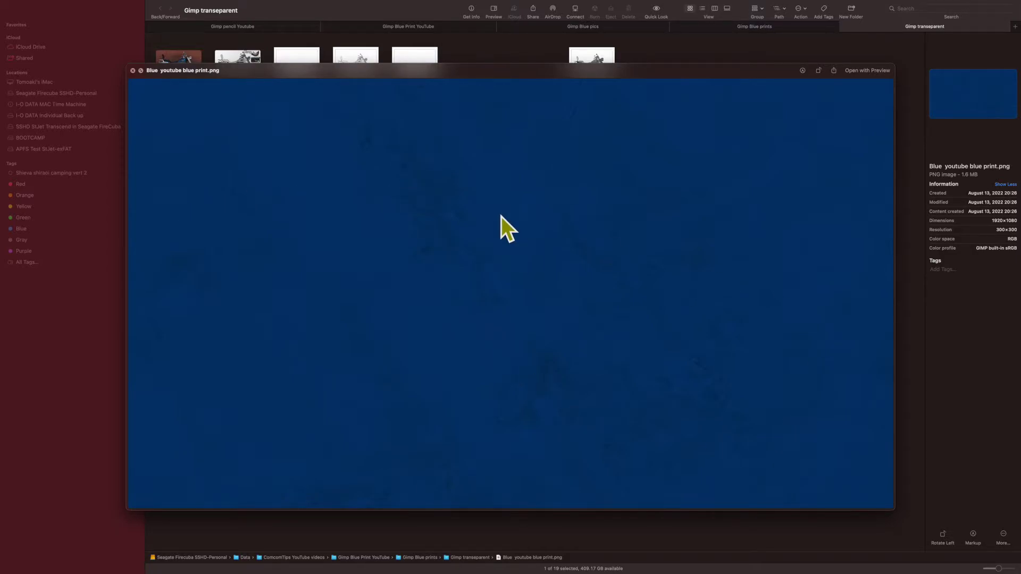
{"action": "key", "text": "space"}
{"action": "left_click", "coordinate": [242, 213]}
{"action": "key", "text": "space"}
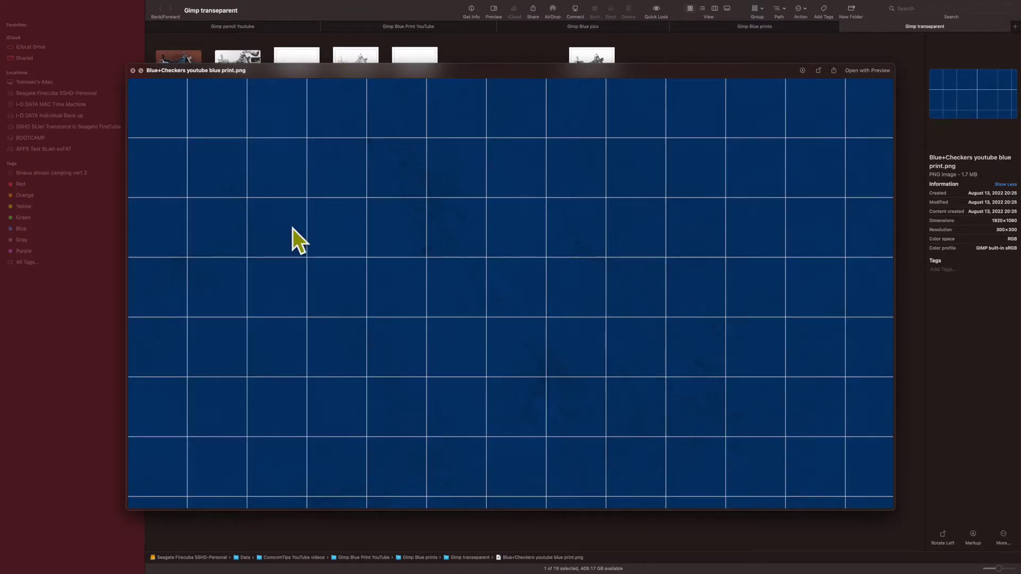
{"action": "key", "text": "space"}
Step: Place Blue youtube blue print.png on the blank slide 9 in Keynote with the white motorcycle outline over it
{"action": "left_click", "coordinate": [183, 200]}
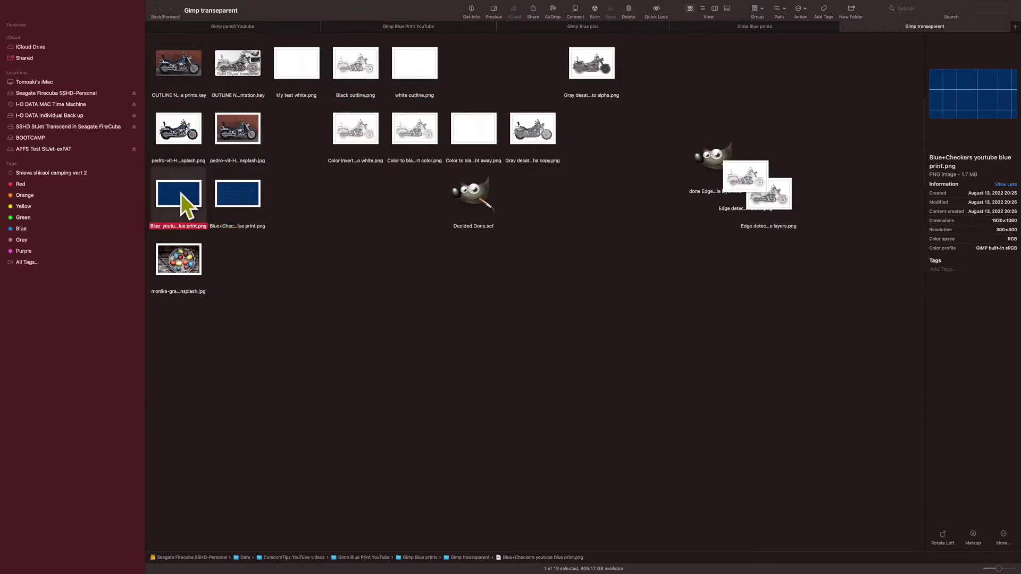
{"action": "left_click_drag", "start_coordinate": [194, 179], "coordinate": [576, 183]}
{"action": "left_click_drag", "start_coordinate": [336, 176], "coordinate": [424, 219]}
{"action": "key", "text": "Escape"}
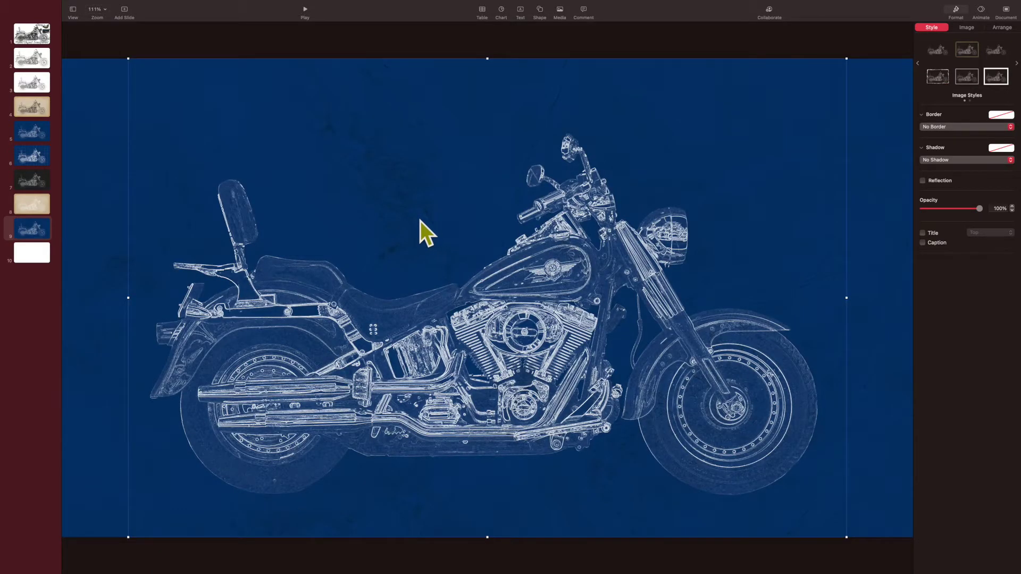
Step: Fill the blank slide 10 with Blue+Checkers youtube blue print.png from Finder and paste the white motorcycle outline over it
{"action": "left_click", "coordinate": [35, 254]}
{"action": "key", "text": "ctrl+Up"}
{"action": "left_click", "coordinate": [398, 27]}
{"action": "left_click_drag", "start_coordinate": [250, 196], "coordinate": [526, 276]}
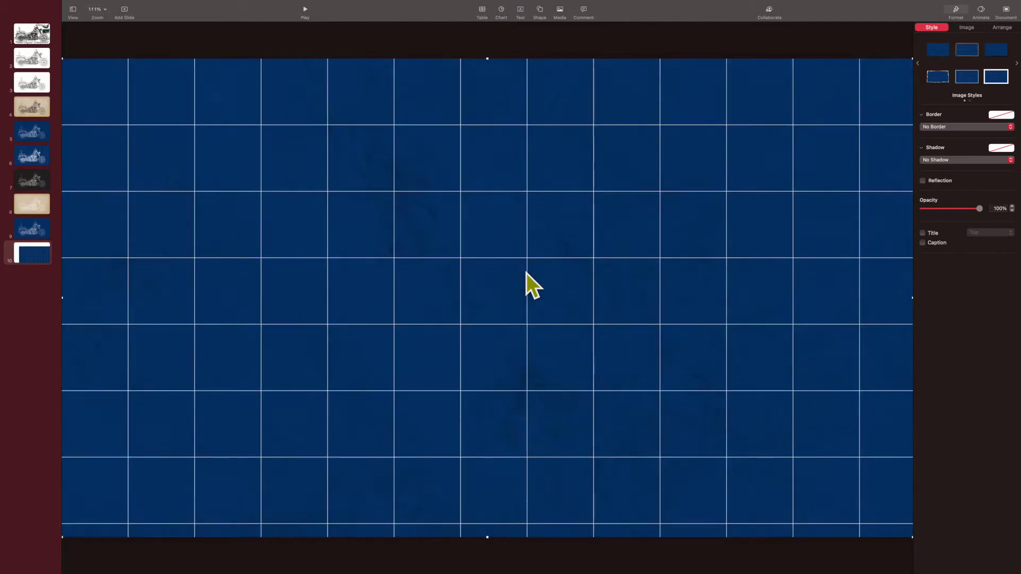
{"action": "key", "text": "super+v"}
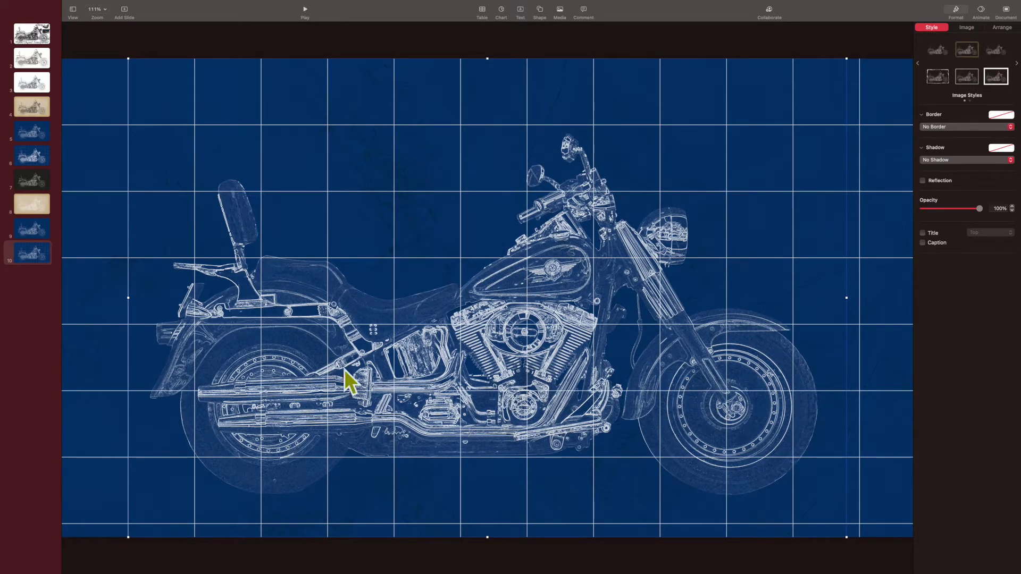
Step: Add Blue+Checkers youtube blue print.png from Finder as a new layer in the white outline image in GIMP
{"action": "mouse_move", "coordinate": [4, 570]}
{"action": "left_click", "coordinate": [421, 28]}
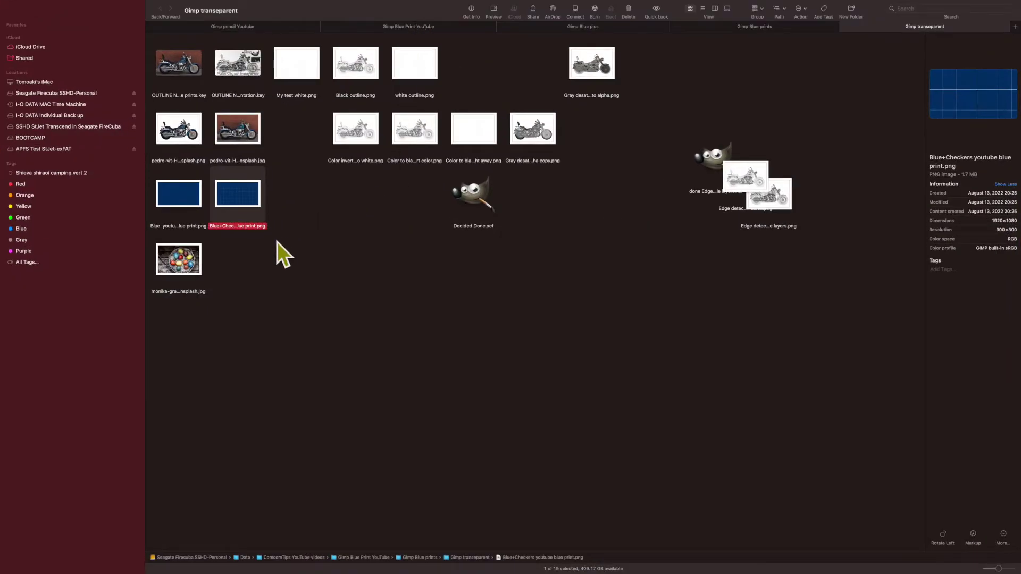
{"action": "left_click_drag", "start_coordinate": [242, 190], "coordinate": [506, 297]}
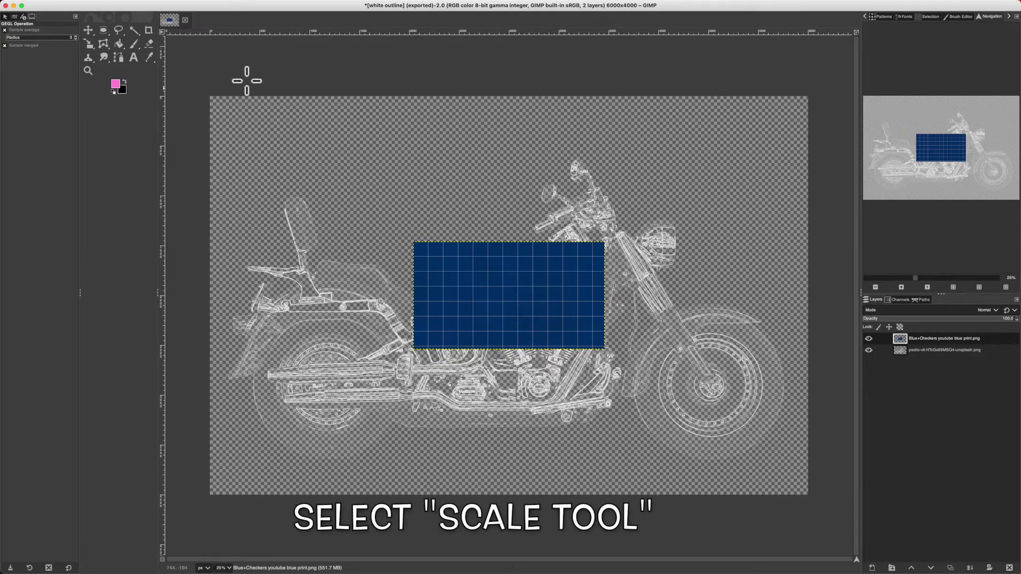
Step: Scale the blue grid layer to about 7134 × 4013 px to cover the canvas, and move it below the motorcycle layer
{"action": "left_click", "coordinate": [91, 46]}
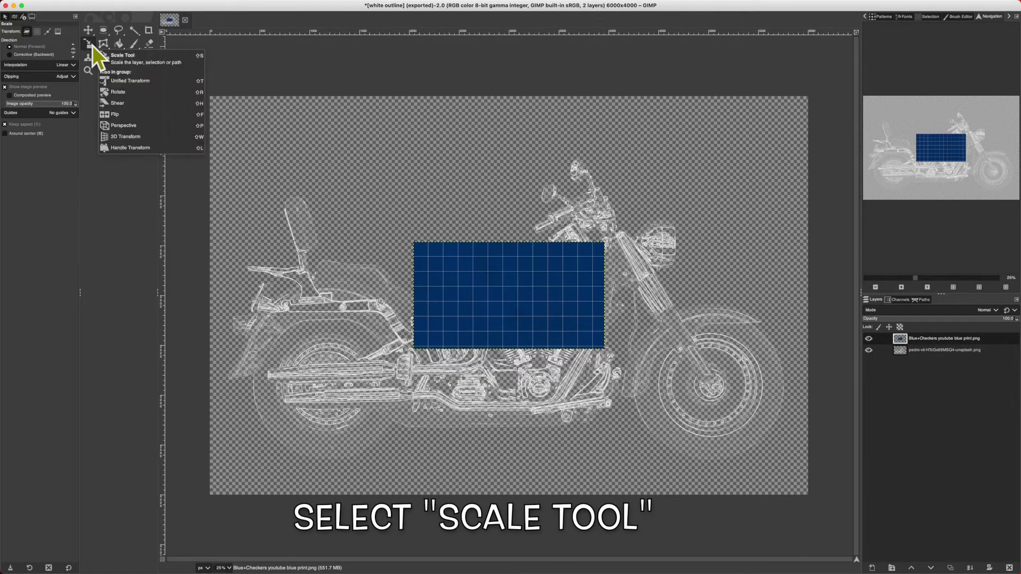
{"action": "left_click", "coordinate": [425, 324]}
{"action": "left_click_drag", "start_coordinate": [415, 350], "coordinate": [160, 495]}
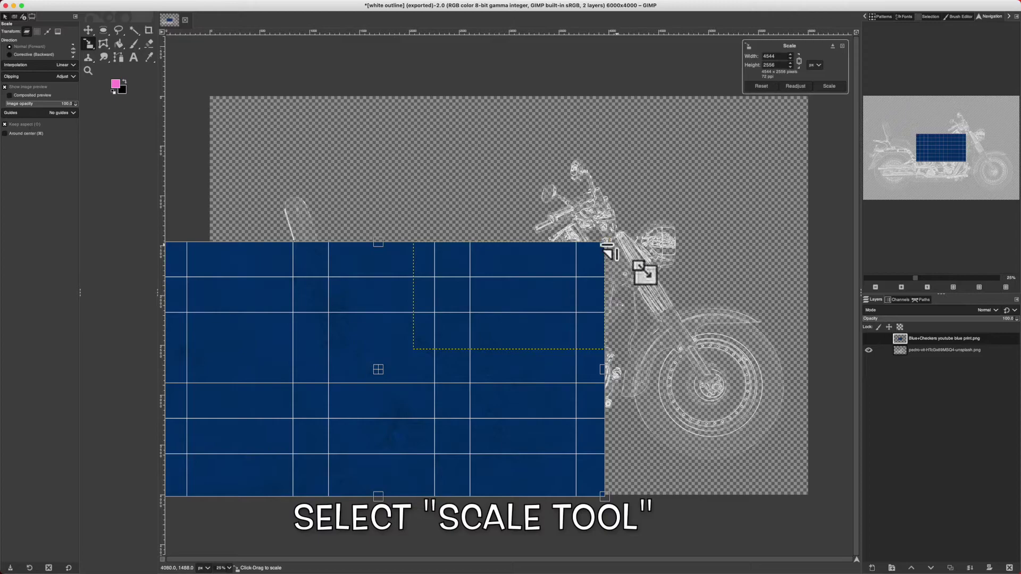
{"action": "left_click_drag", "start_coordinate": [617, 227], "coordinate": [872, 114]}
{"action": "left_click", "coordinate": [843, 85]}
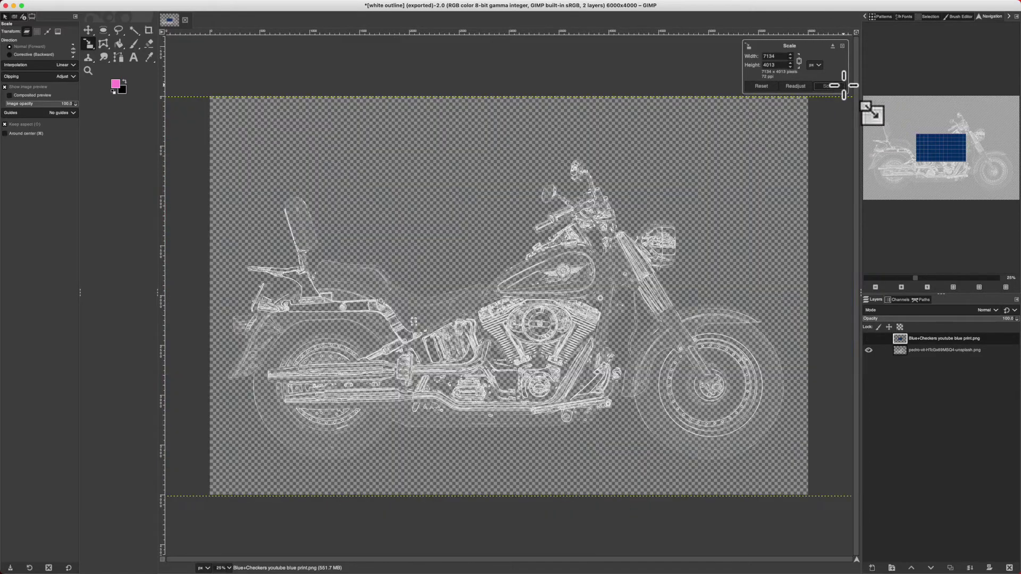
{"action": "left_click_drag", "start_coordinate": [919, 336], "coordinate": [918, 354]}
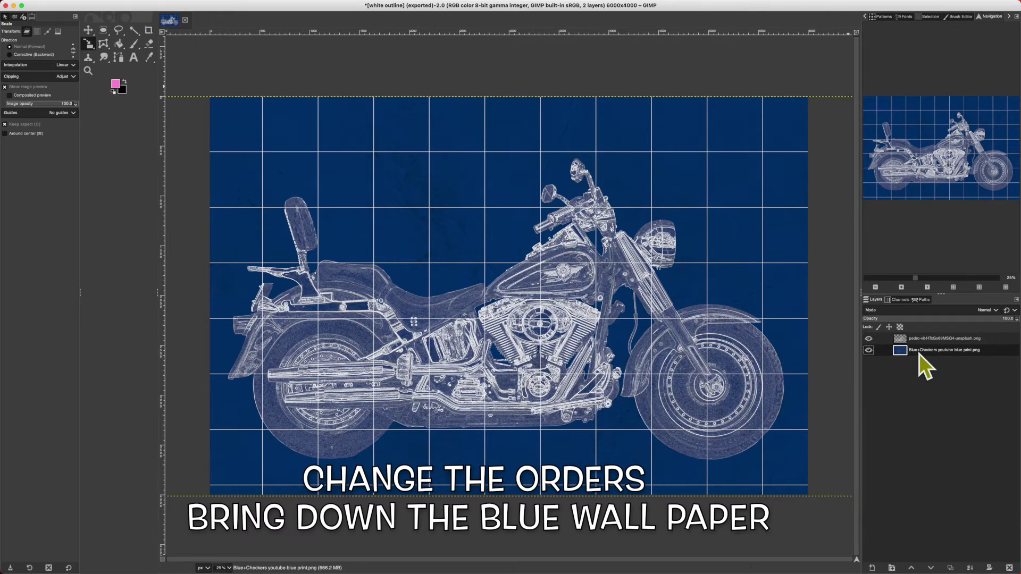